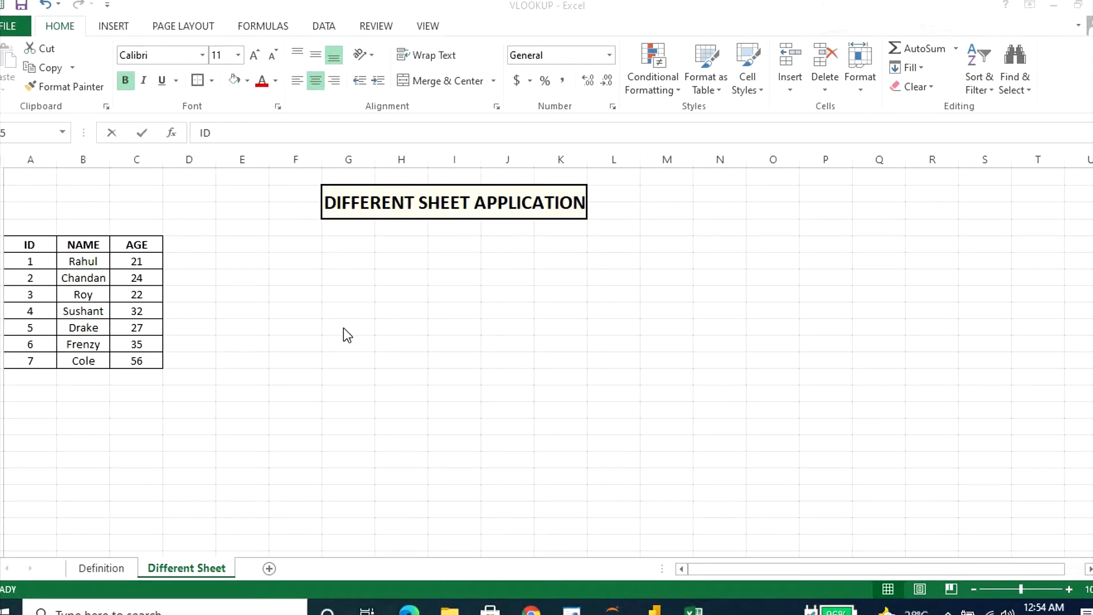
- Examine the ID, NAME and AGE headers of the source table in the Different Sheet worksheet
click(23, 241)
click(85, 244)
click(143, 244)
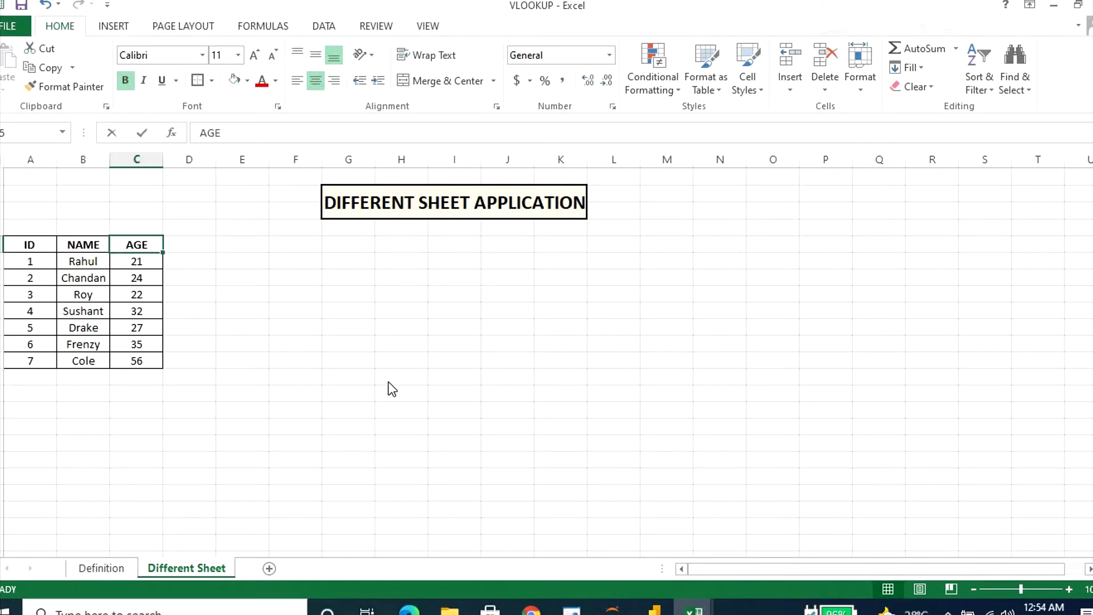
- Switch to the v1 workbook and examine the headers and IDs of its ID/Name and ID/Age tables
key(alt+Tab)
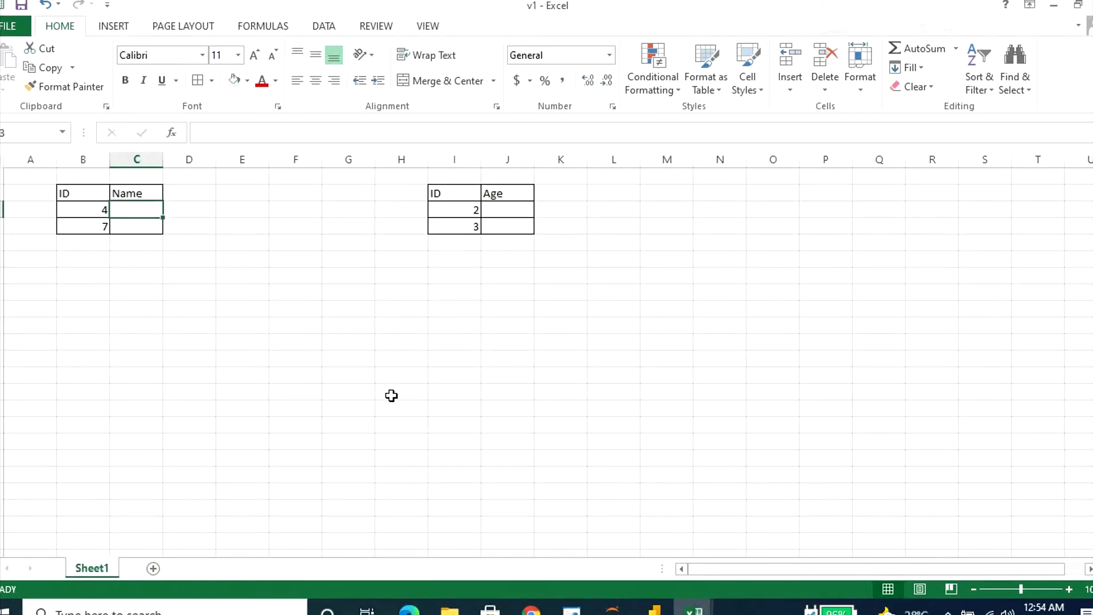
click(90, 198)
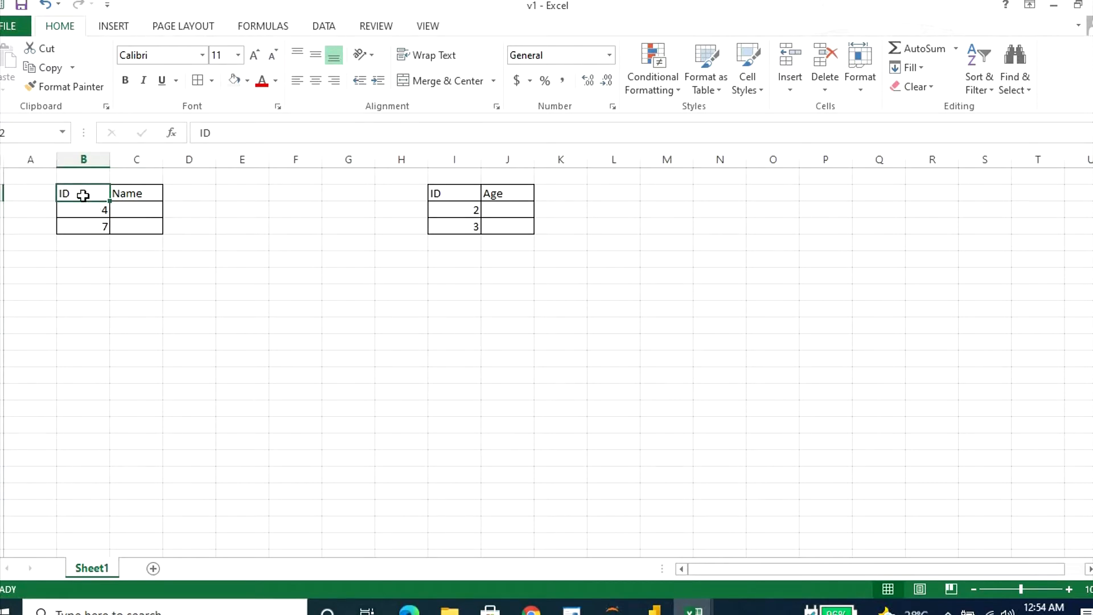
click(121, 193)
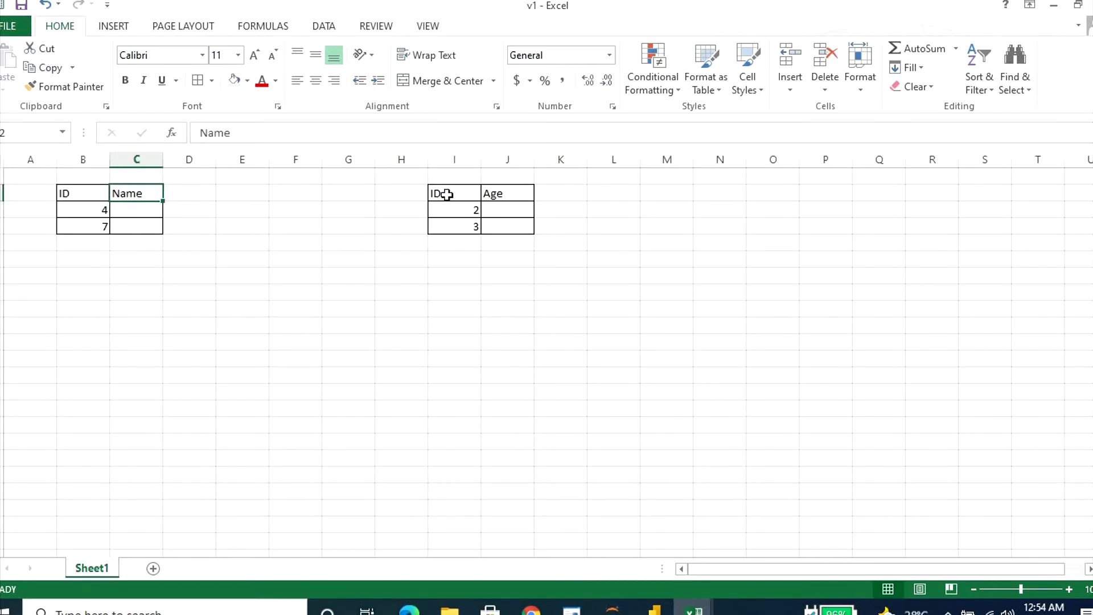
click(447, 195)
click(510, 193)
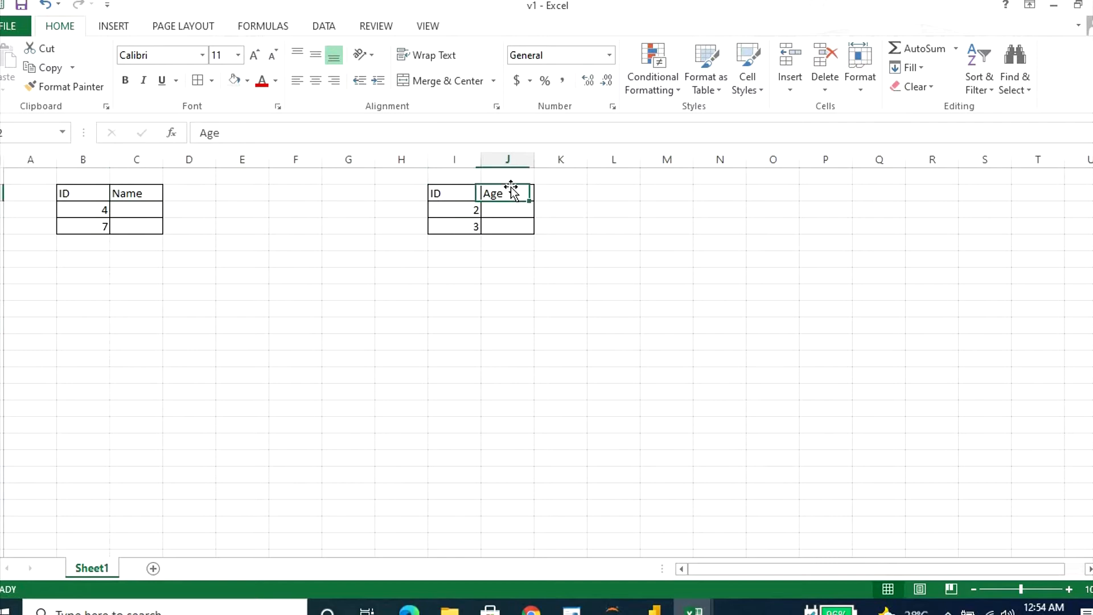
click(126, 213)
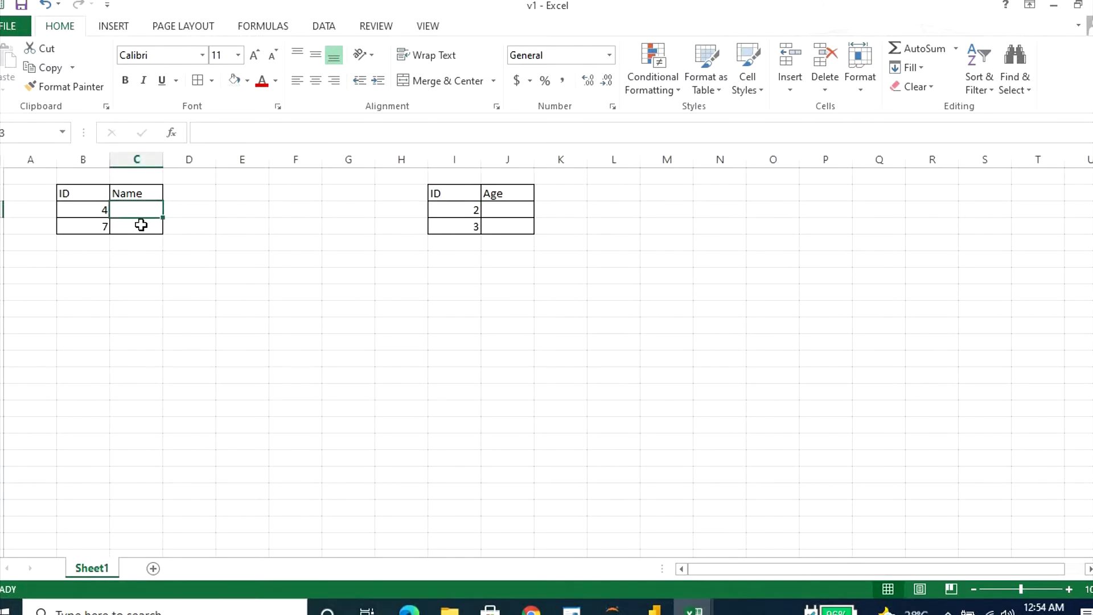
click(98, 214)
click(100, 226)
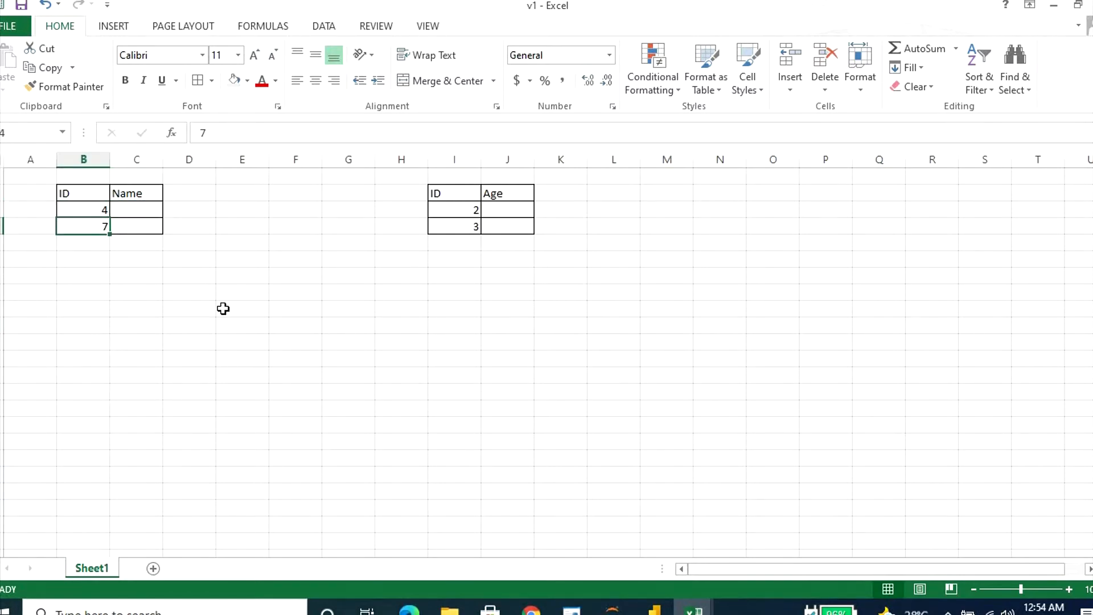
click(499, 210)
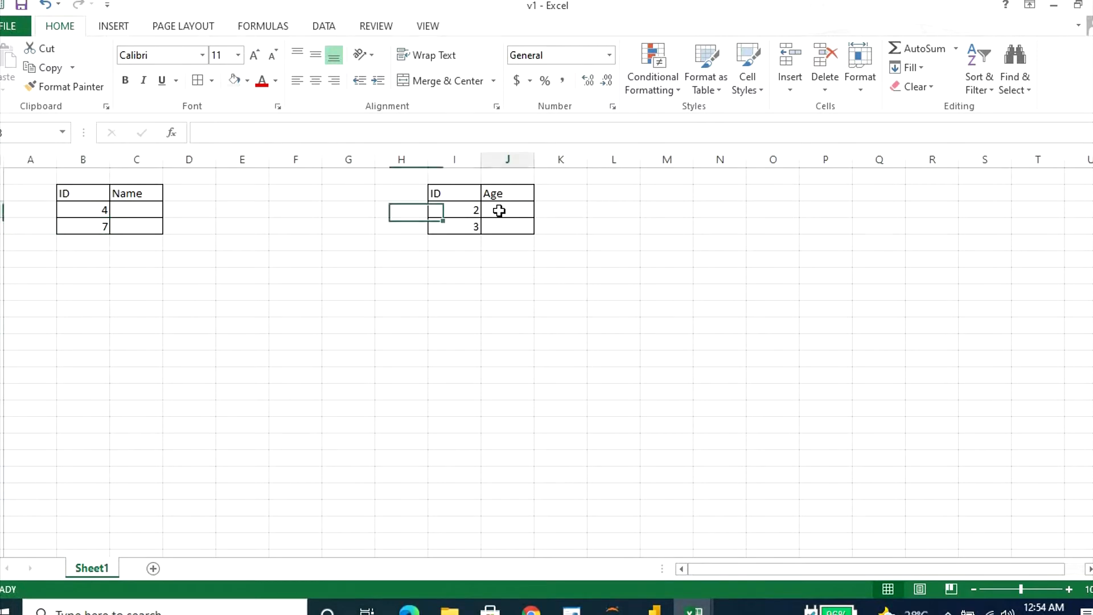
click(466, 212)
click(476, 225)
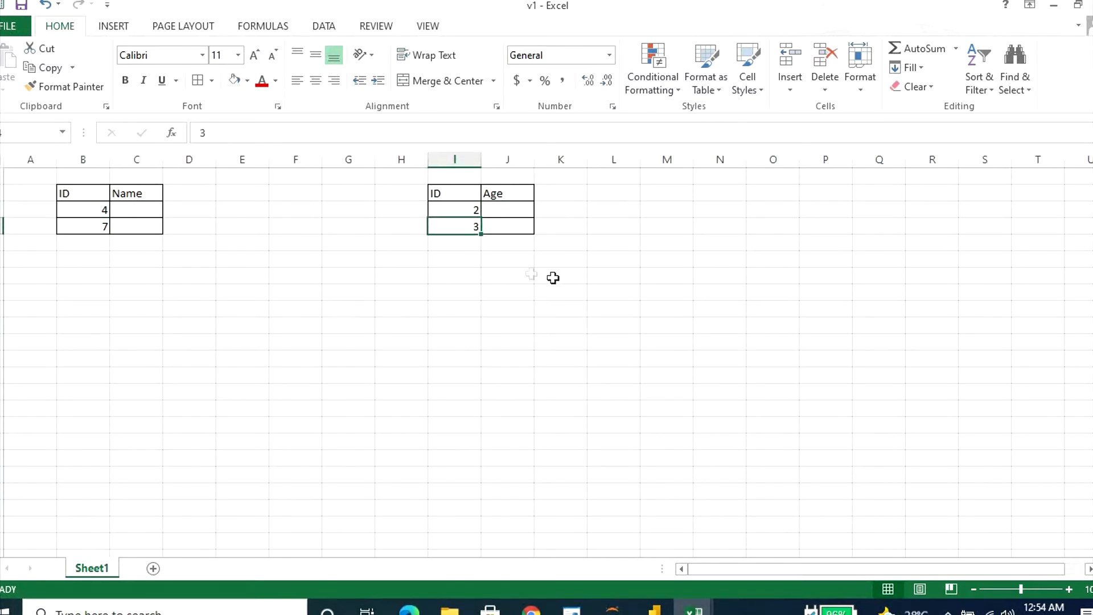
- Start a VLOOKUP formula in C3 of the Name column with B3 as the lookup value
click(128, 212)
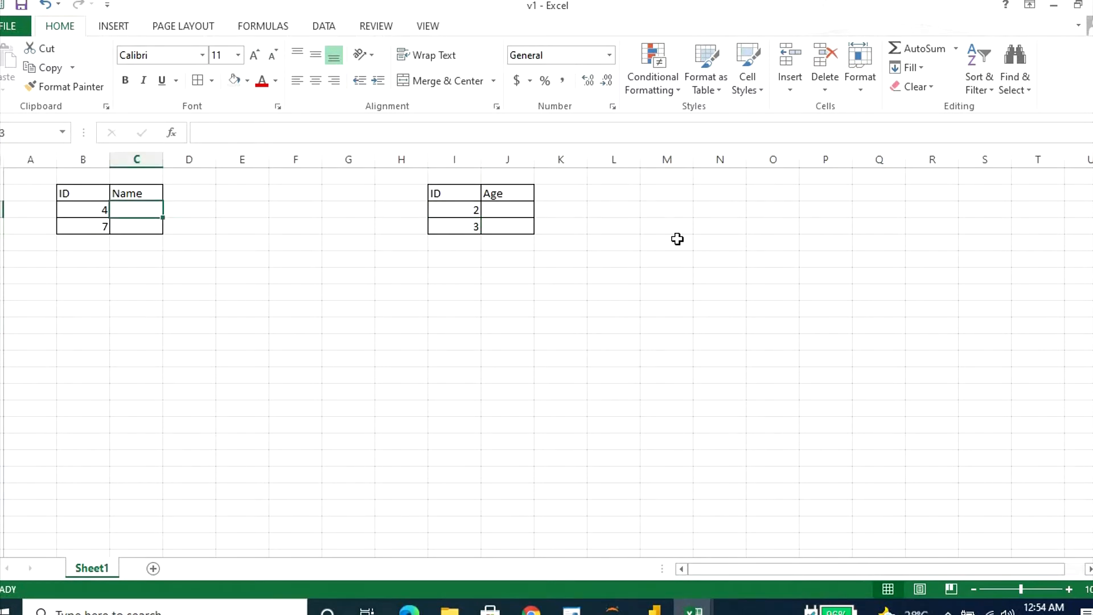
text(=)
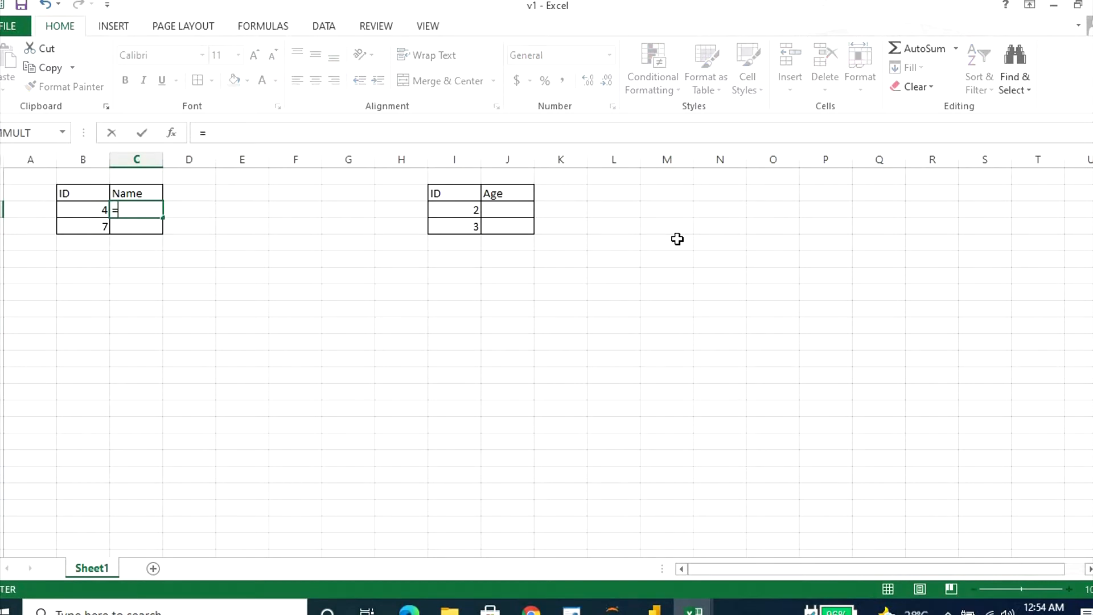
text(VLLO)
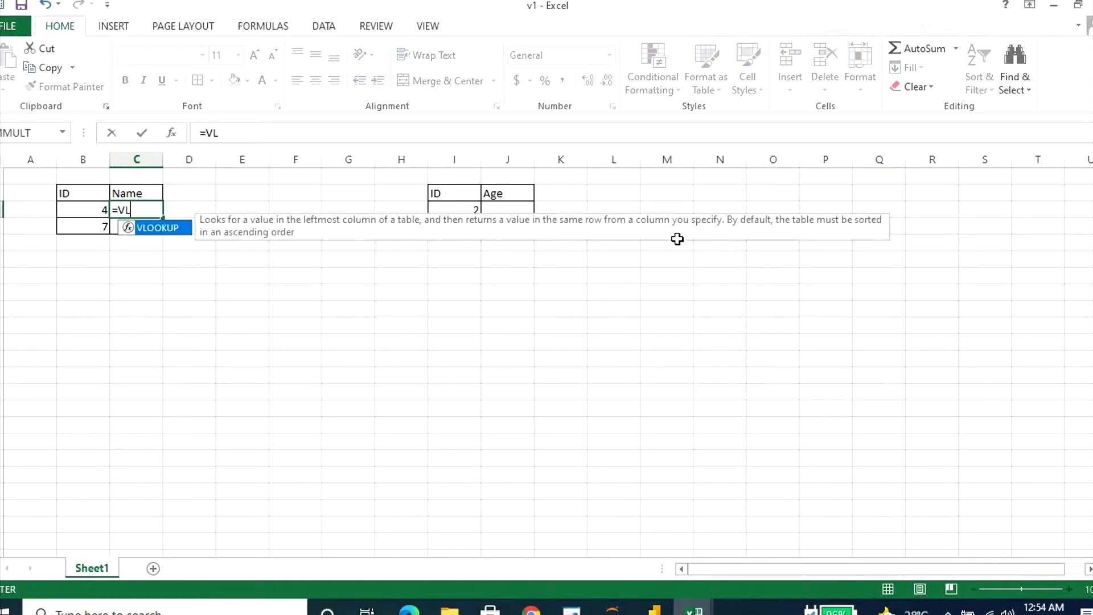
key(BackSpace)
key(BackSpace)
text(O)
key(Tab)
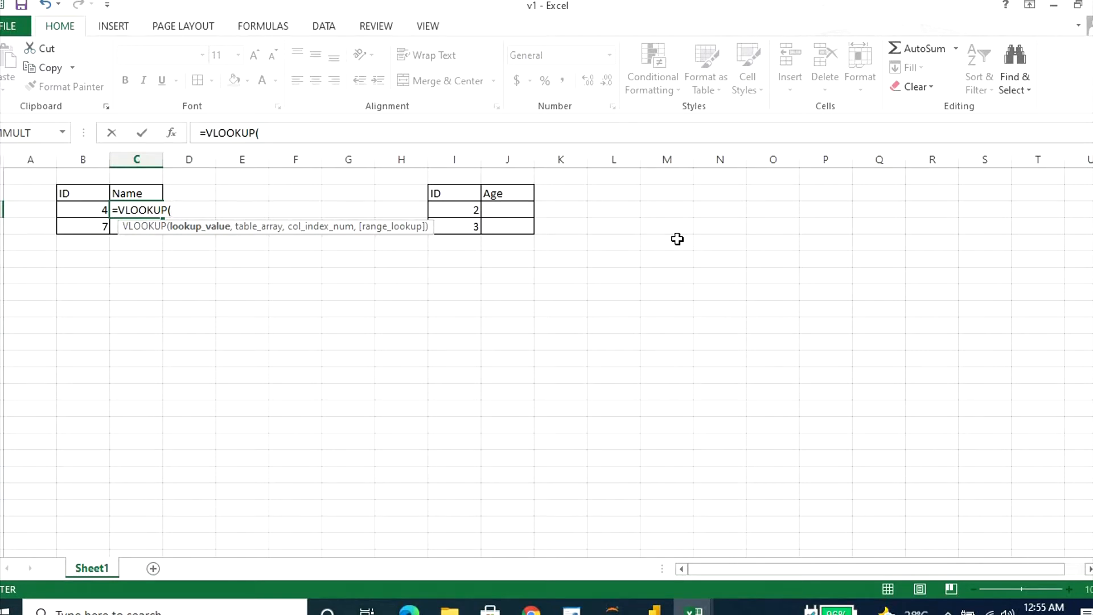
key(Left)
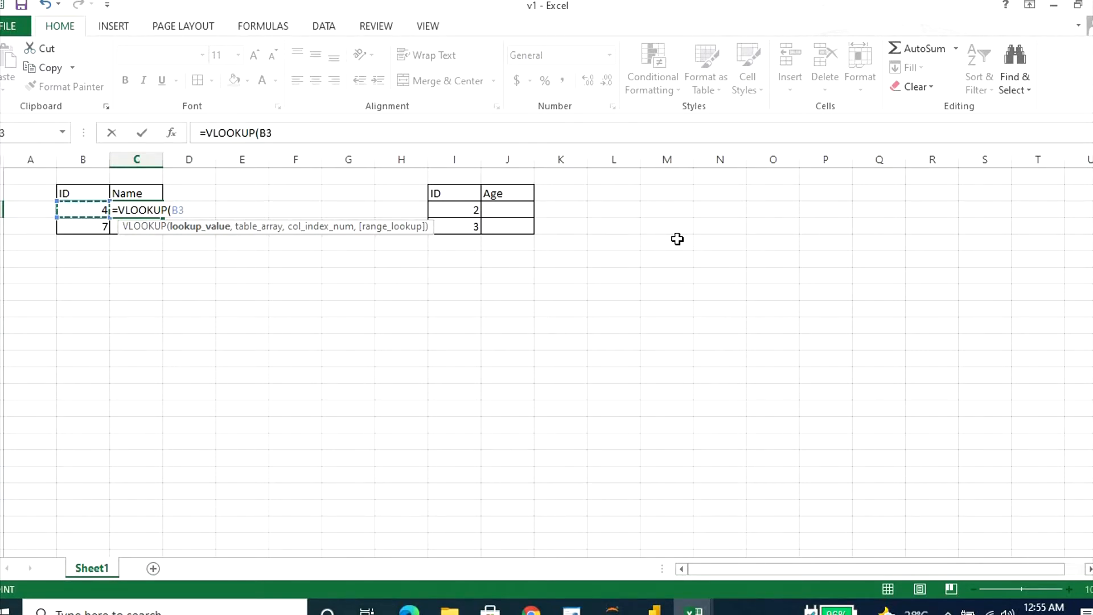
text(,)
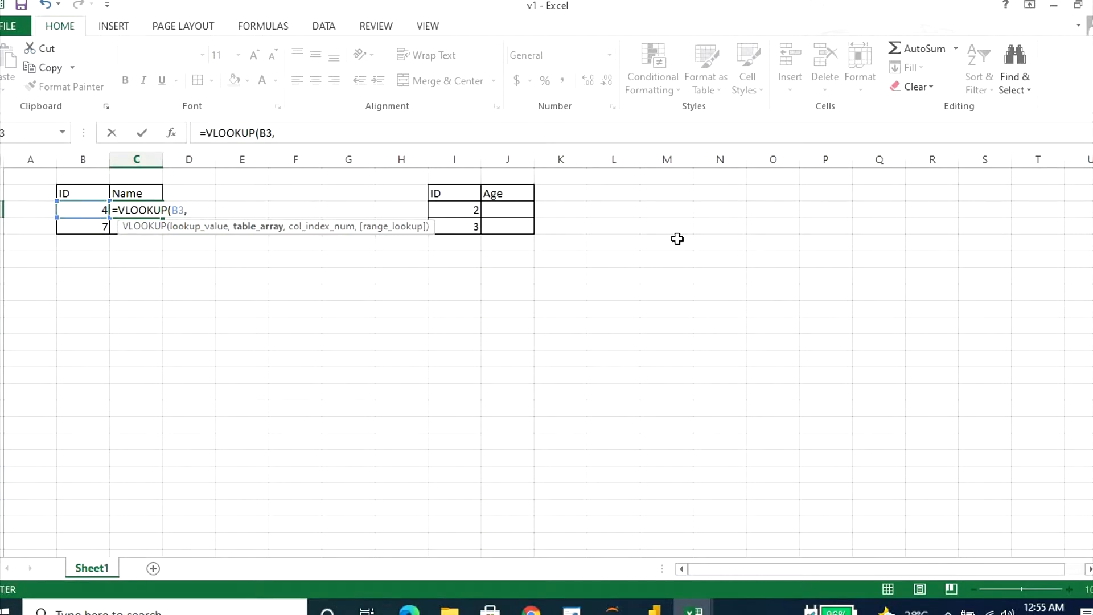
- Set the formula's table array to A6:C12 on the Different Sheet worksheet of the VLOOKUP workbook
key(alt+Tab)
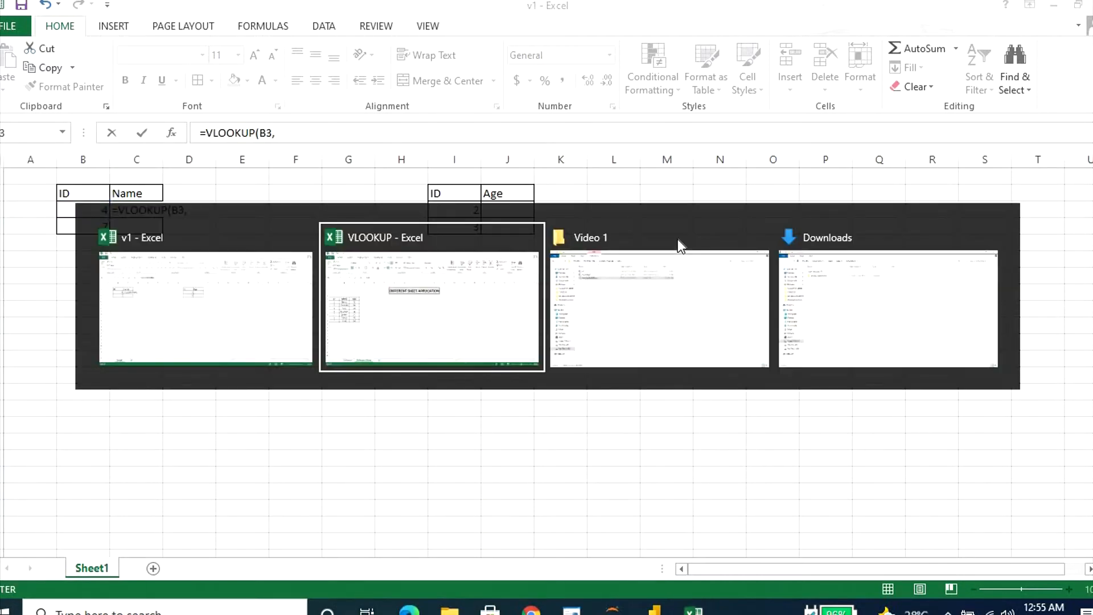
key(Down)
key(Down)
key(Down)
key(Down)
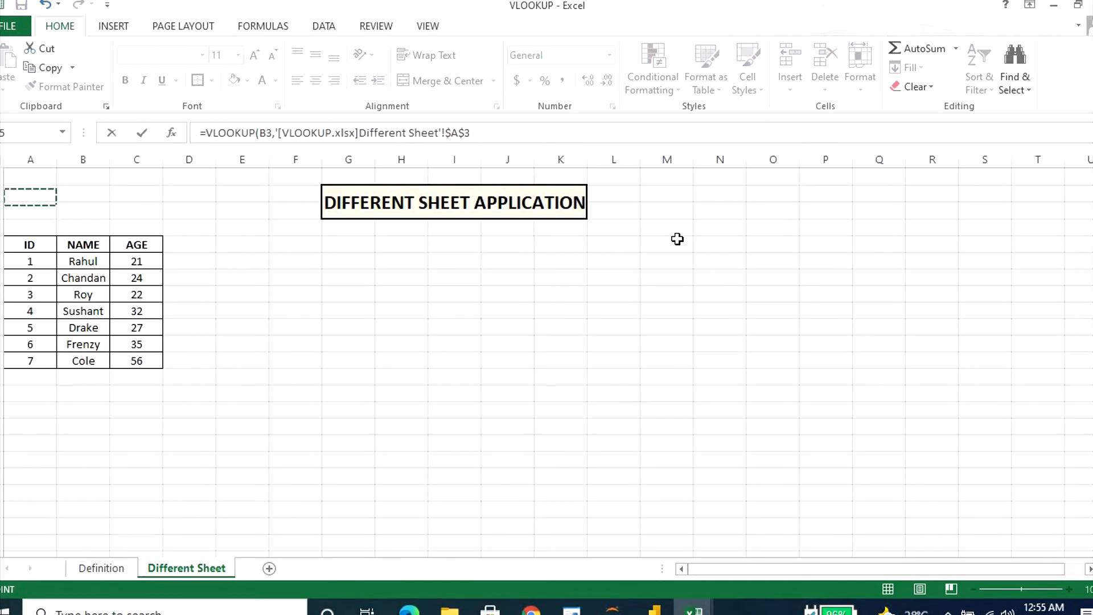
key(Down)
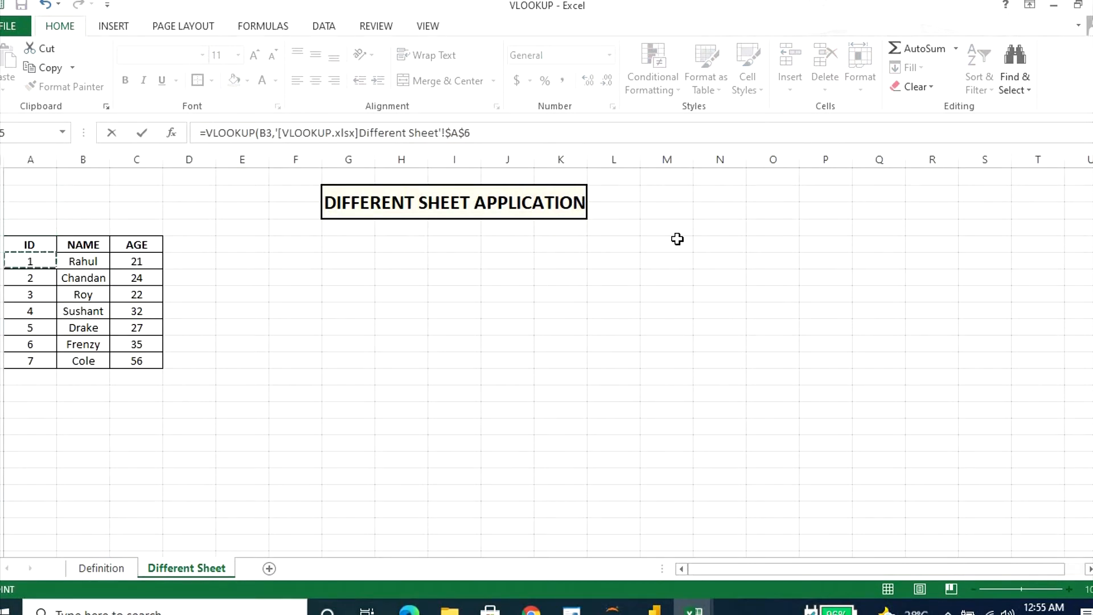
key(shift+Right)
key(shift+Right)
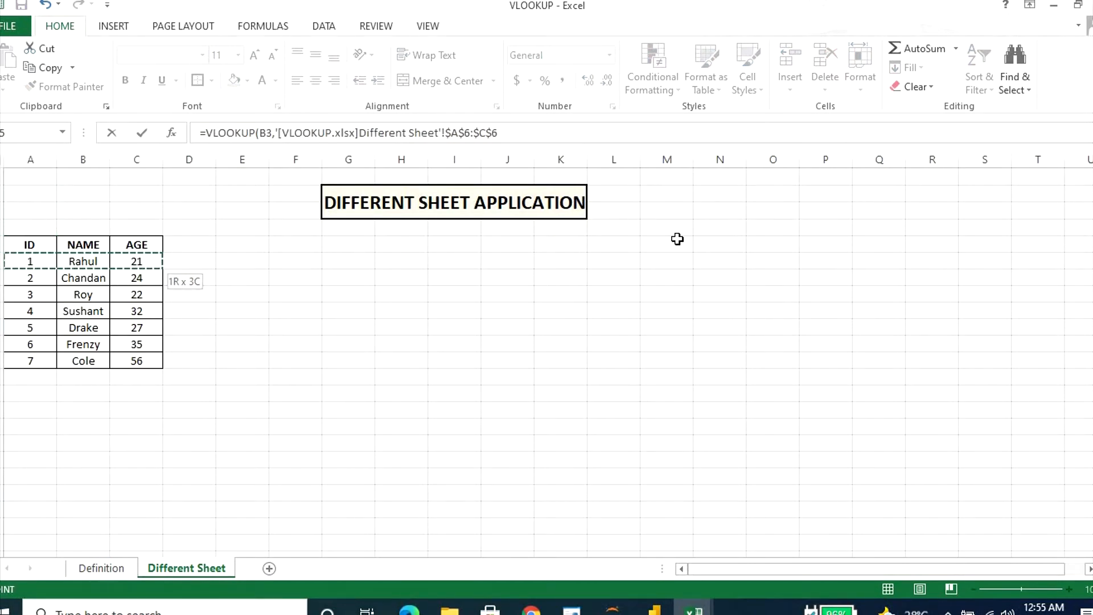
key(shift+Left)
key(shift+Left)
key(shift+Right)
key(shift+Right)
key(ctrl+shift+Down)
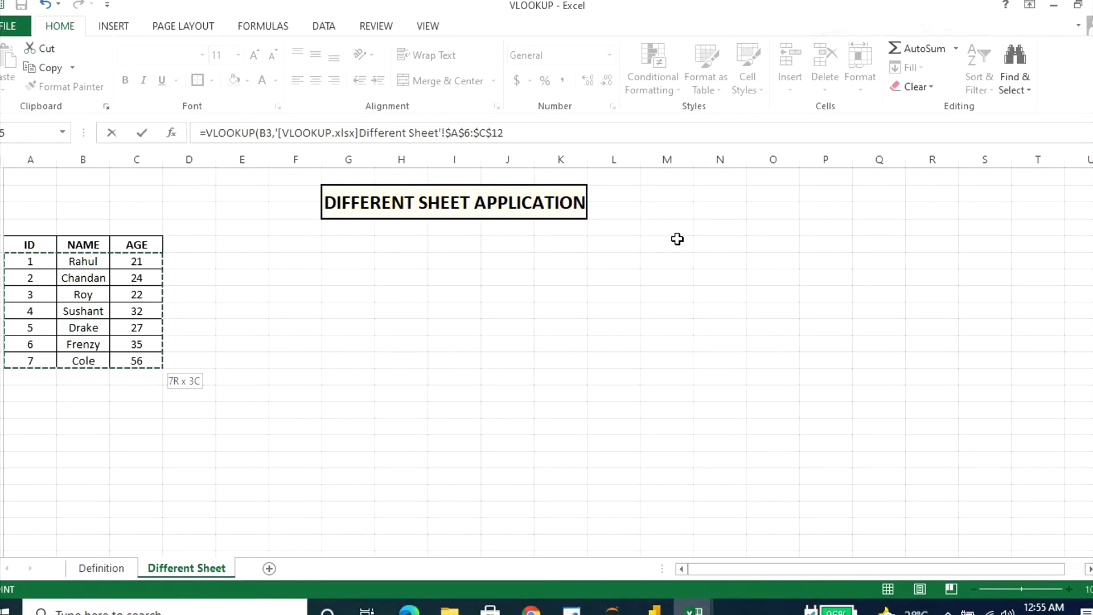
- Complete the C3 formula with column index 2 and range lookup 0 for an exact match
text(,)
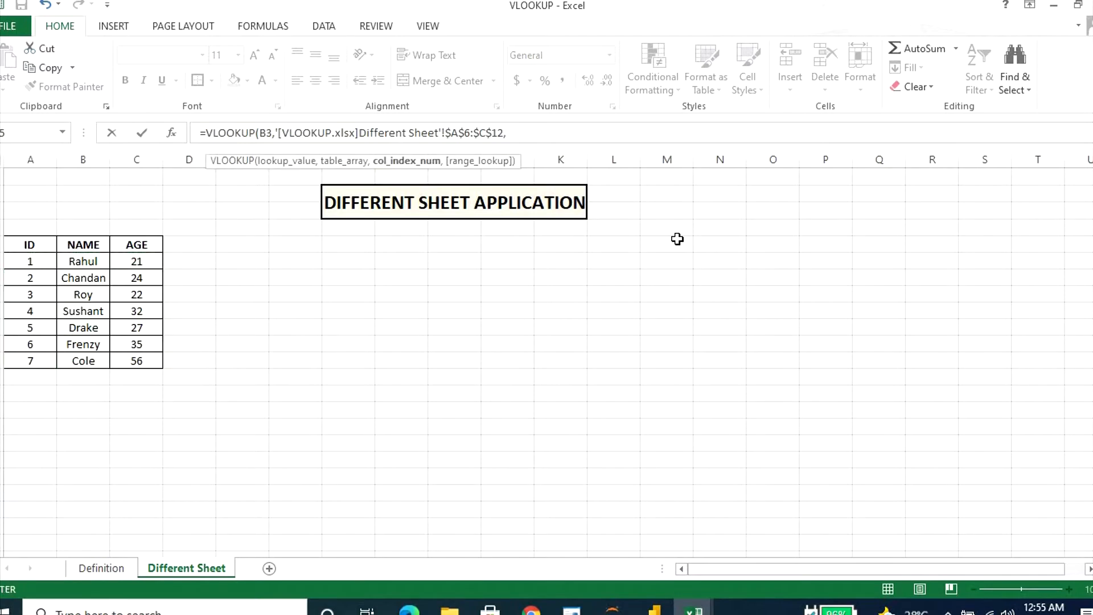
text(2)
text(,0)
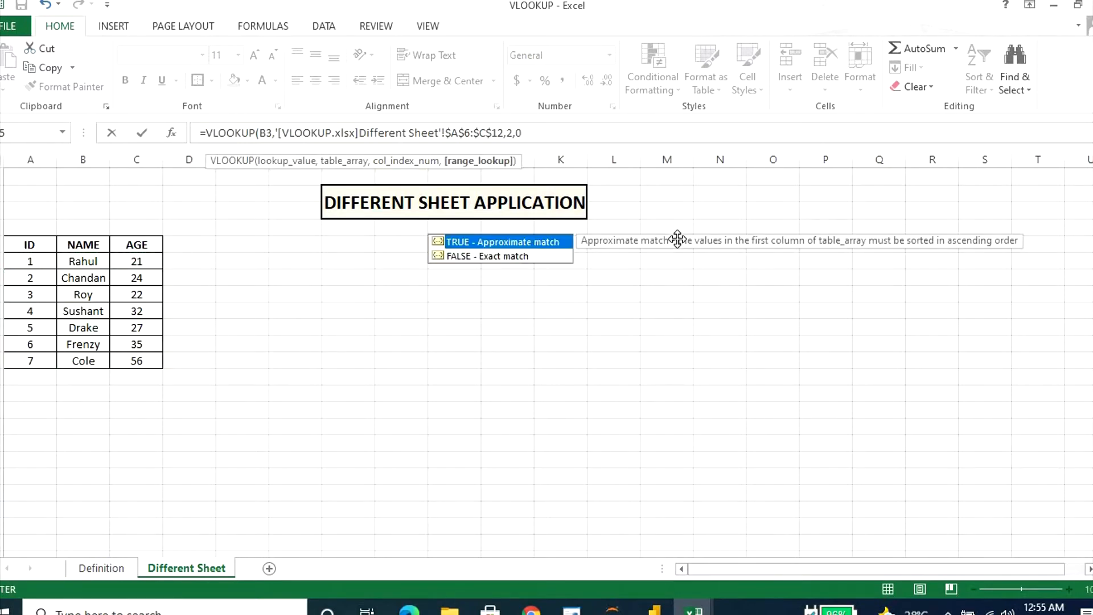
text())
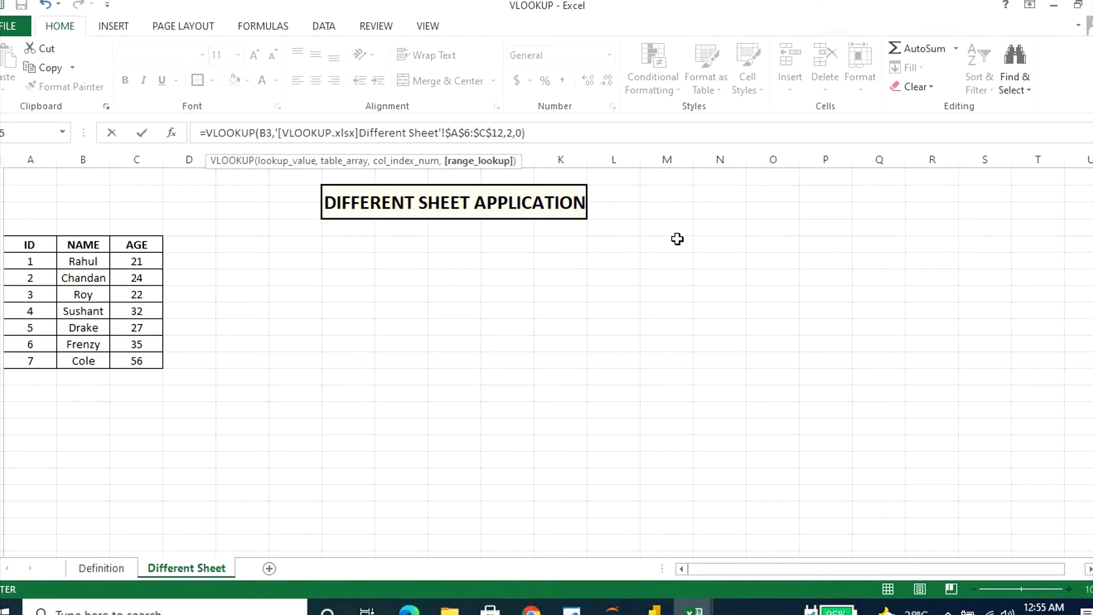
key(Return)
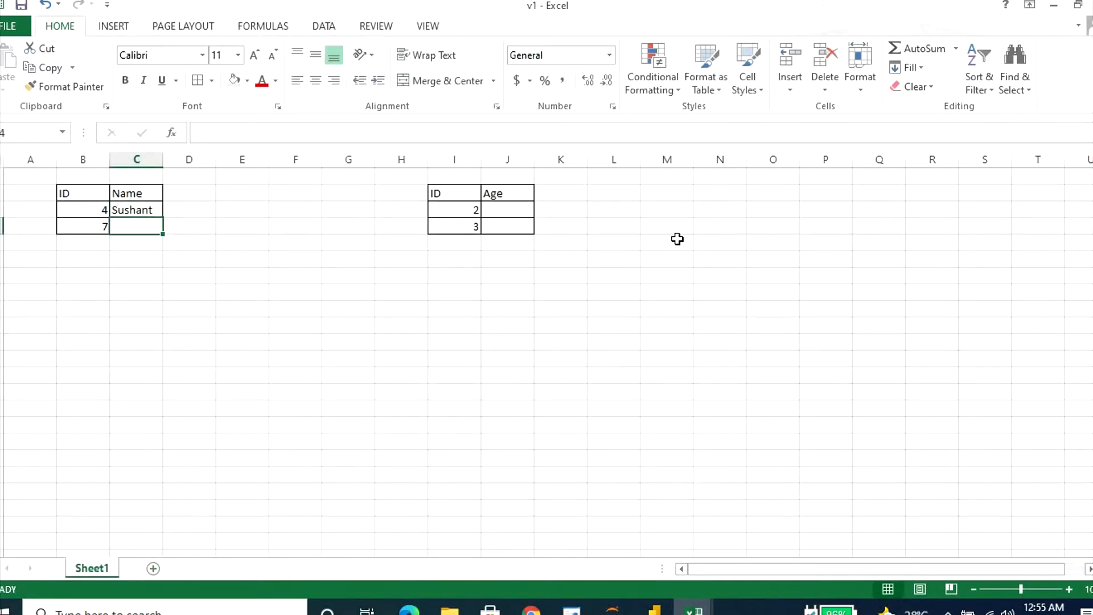
- Start a VLOOKUP formula in C4 with B4 as the lookup value
click(154, 208)
click(155, 227)
text(=VLOOKUP()
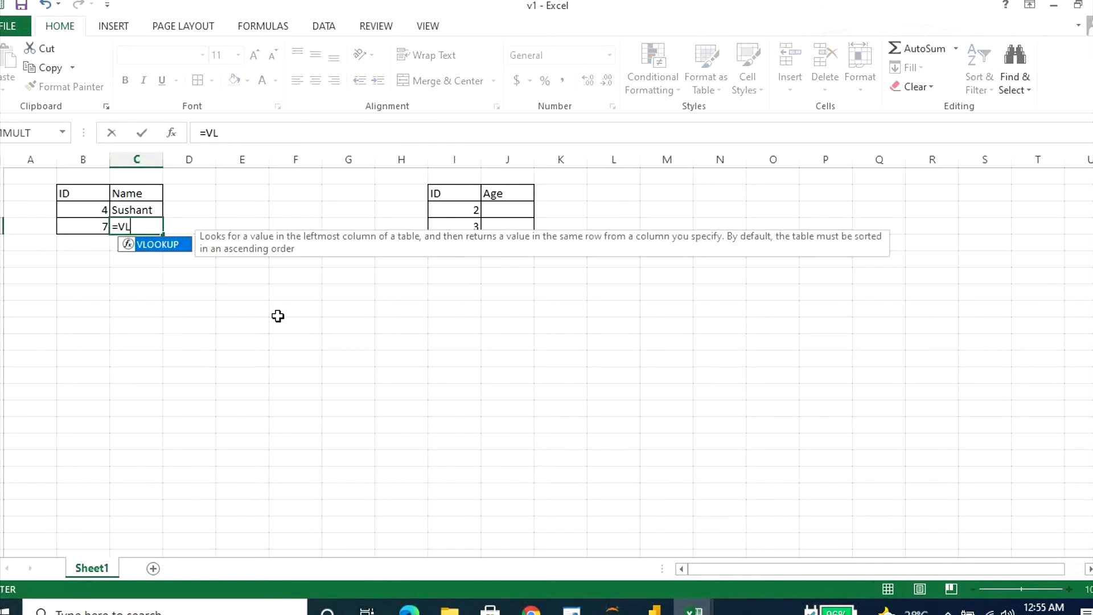
text(B4,)
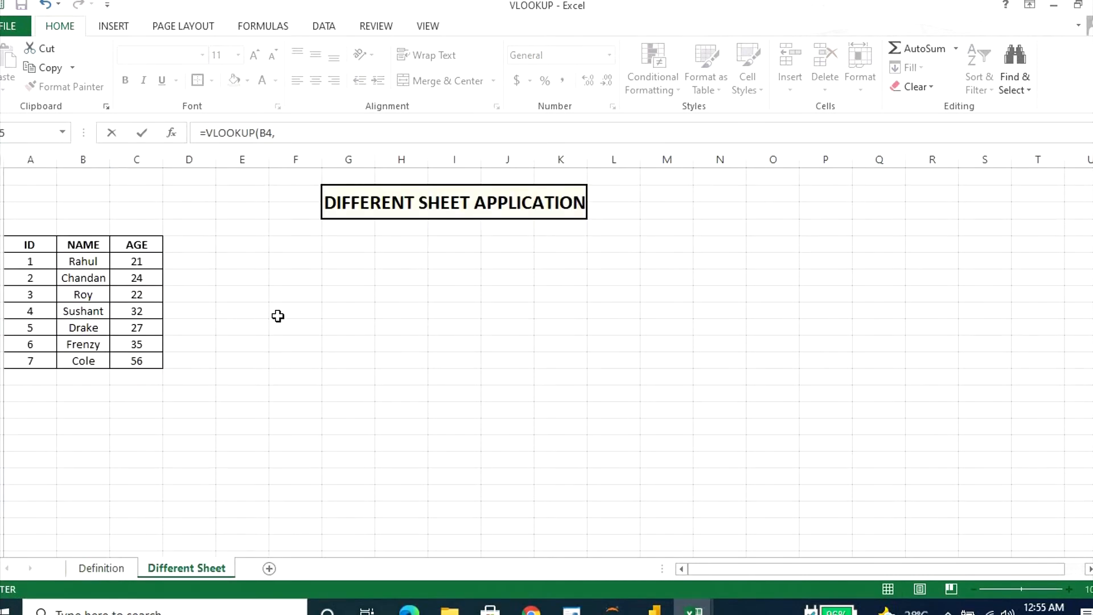
- Complete the C4 formula with Different Sheet range A6:C12 as table array, column index 2 and range lookup 0
key(Down)
key(Down)
key(Down)
key(Down)
key(shift+Right)
key(shift+Right)
key(Down)
key(shift+Right)
key(shift+Right)
key(ctrl+shift+Down)
text(,2,)
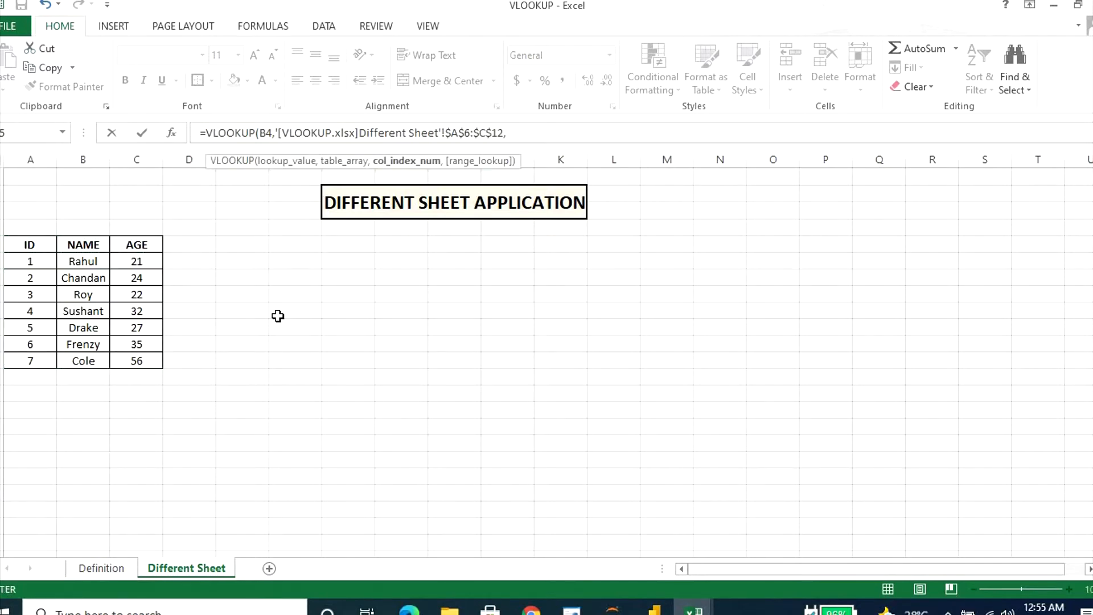
text(0)
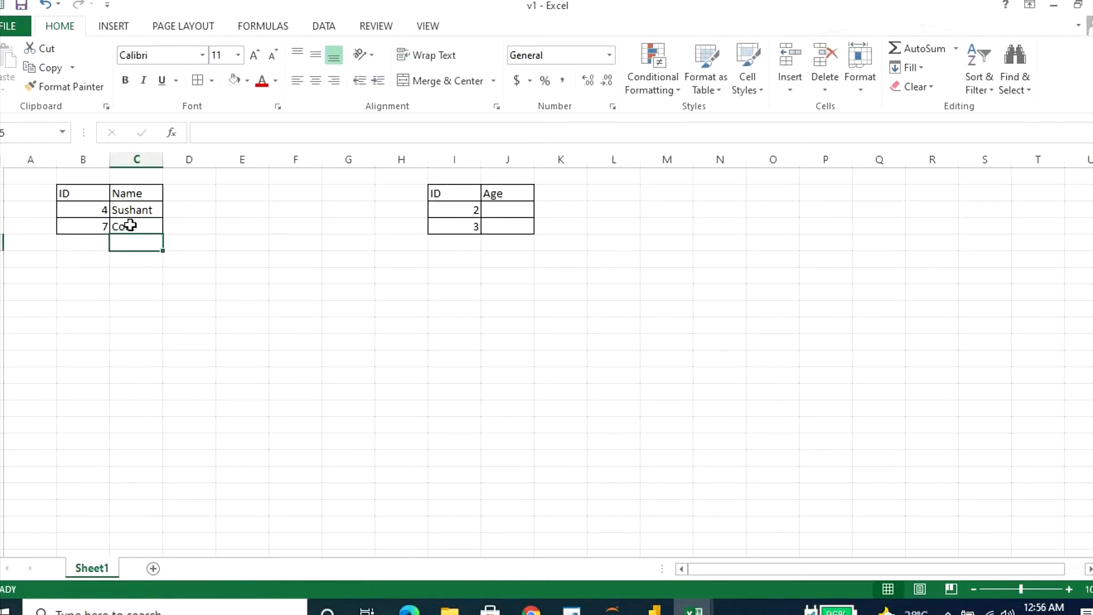
- Check the name returned in C4 against the row for ID 7 in the VLOOKUP workbook's source table
click(131, 226)
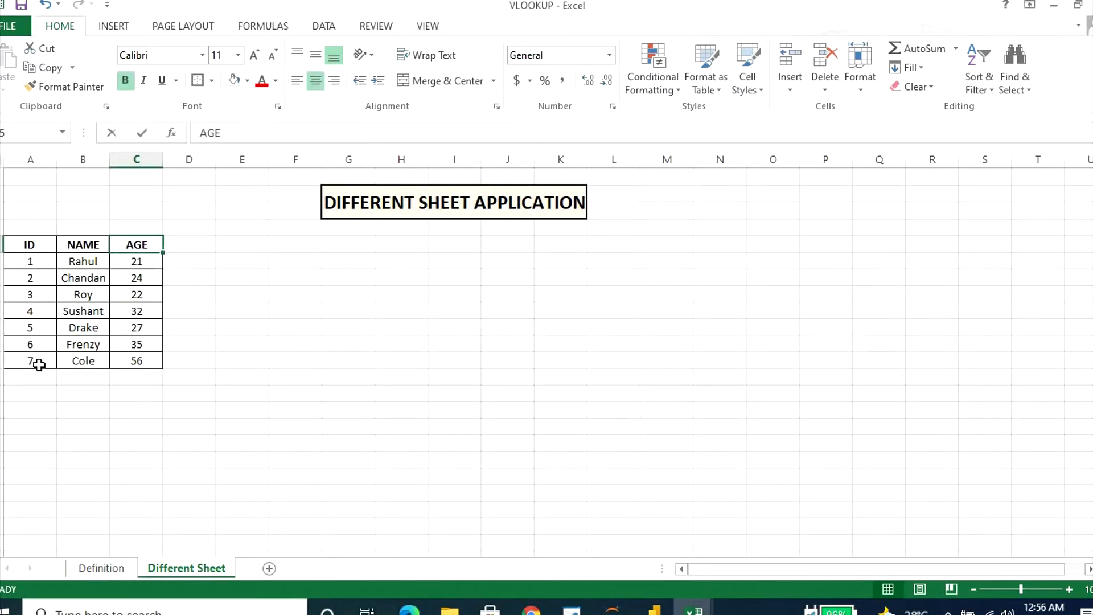
click(35, 361)
click(81, 362)
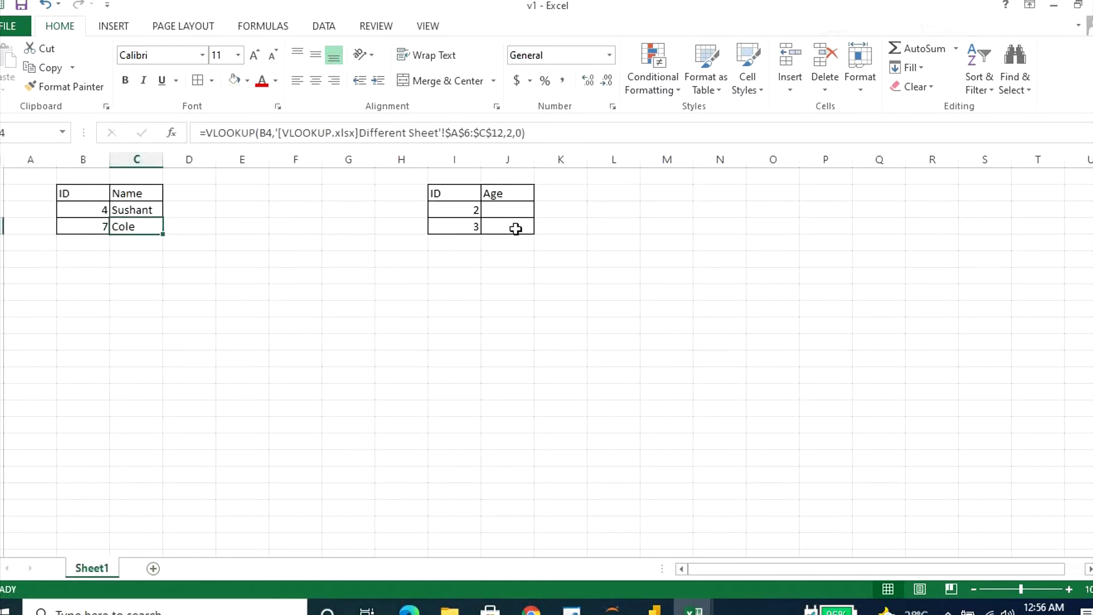
- Start a VLOOKUP formula in J3 of the v1 workbook's Age column with I3 as the lookup value
click(507, 209)
text(=)
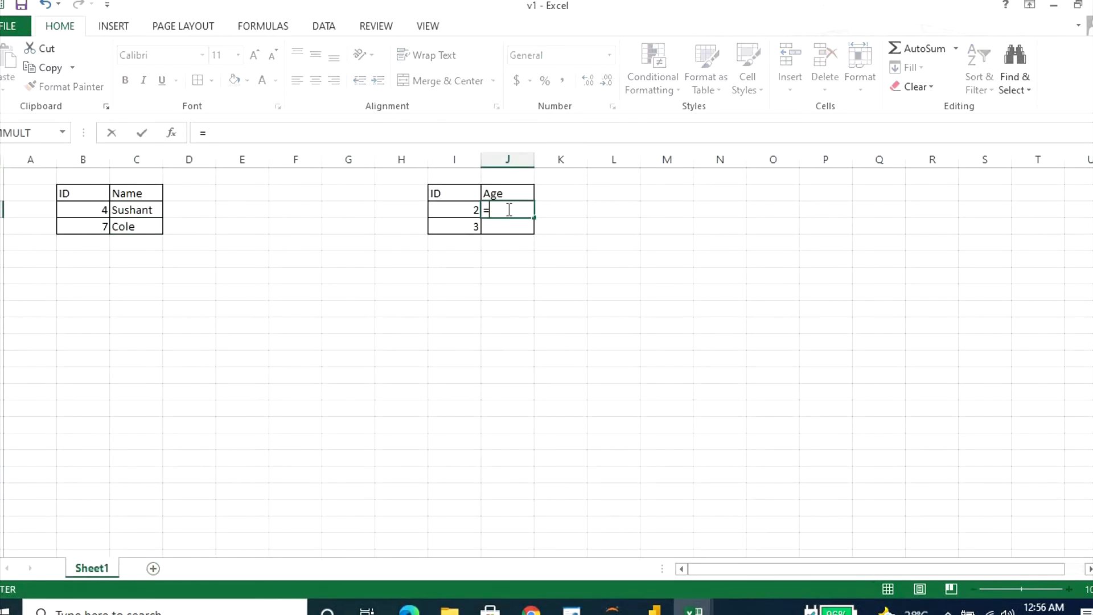
text(vloo)
key(Tab)
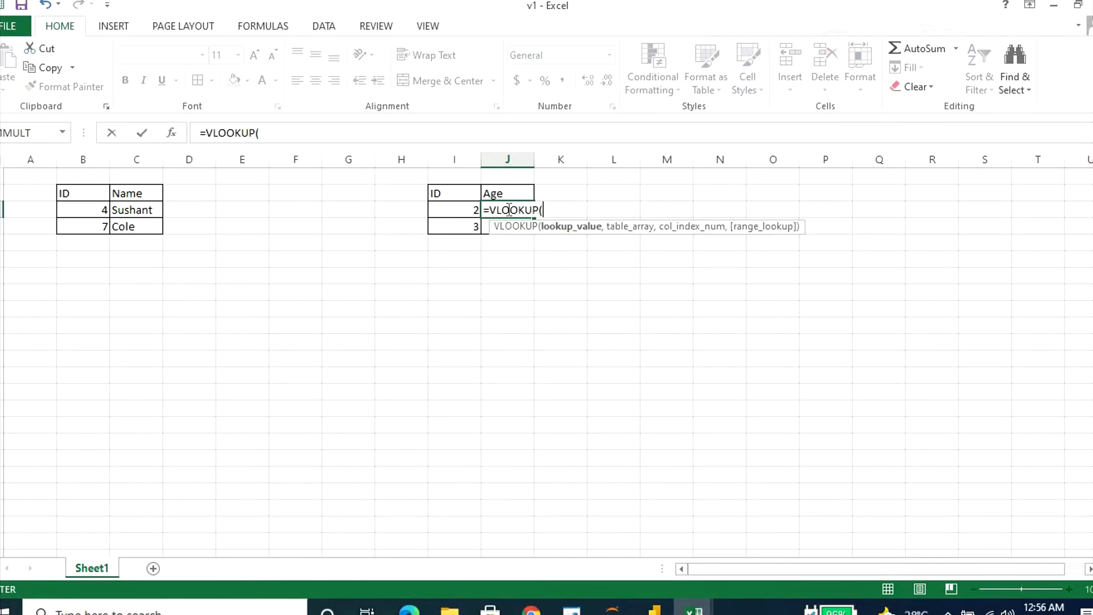
key(Left)
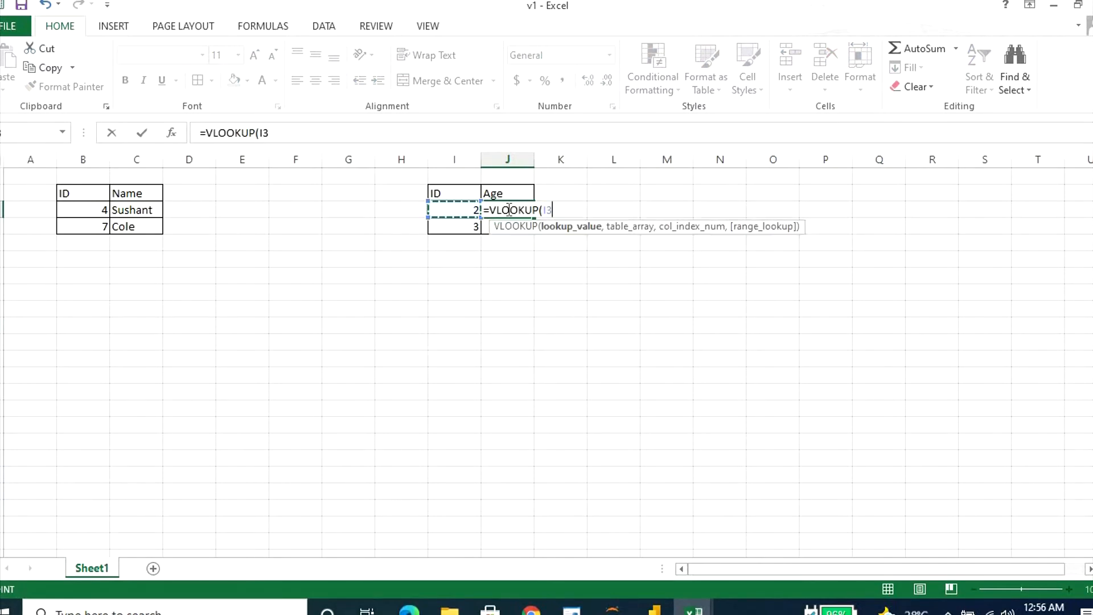
text(,)
- Complete the J3 formula with Different Sheet range $A$6:$C$12 as table array, column index 3 and range lookup 0
key(alt+Tab)
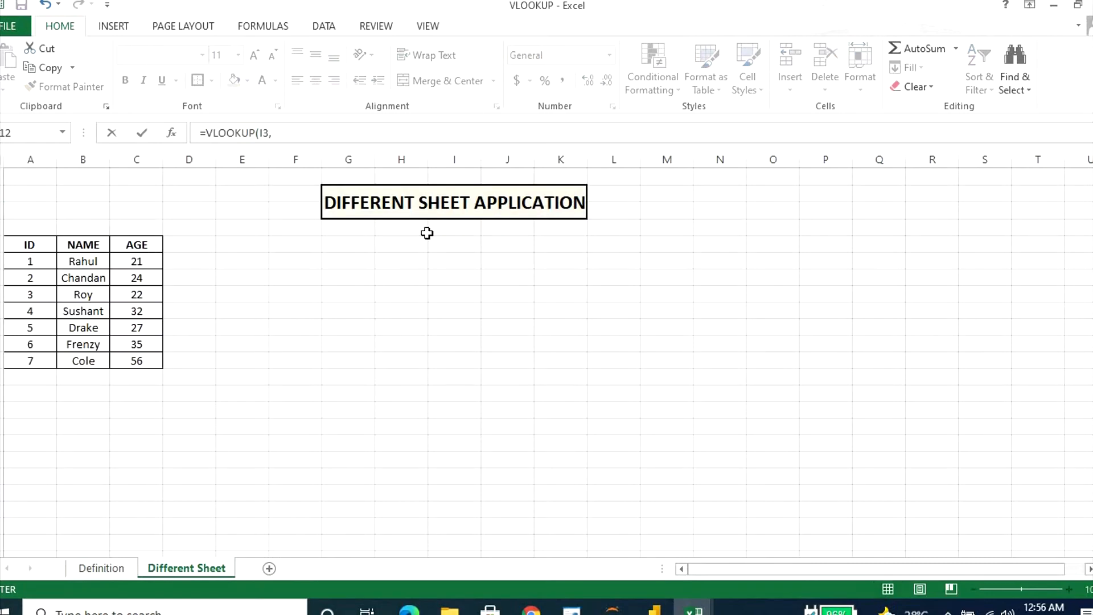
drag(33, 260, 150, 262)
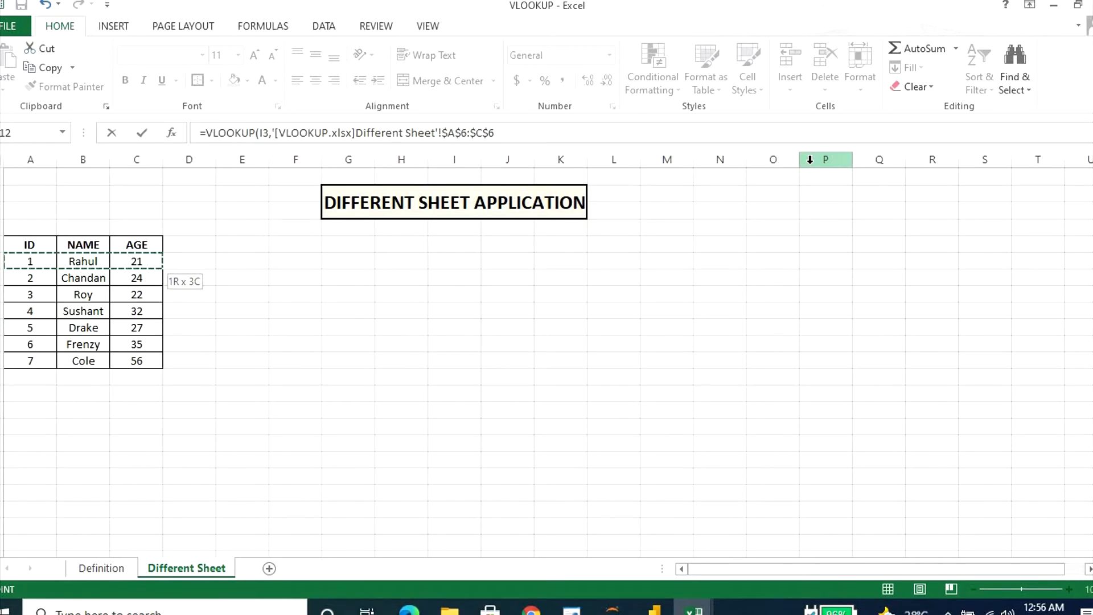
drag(161, 268, 160, 362)
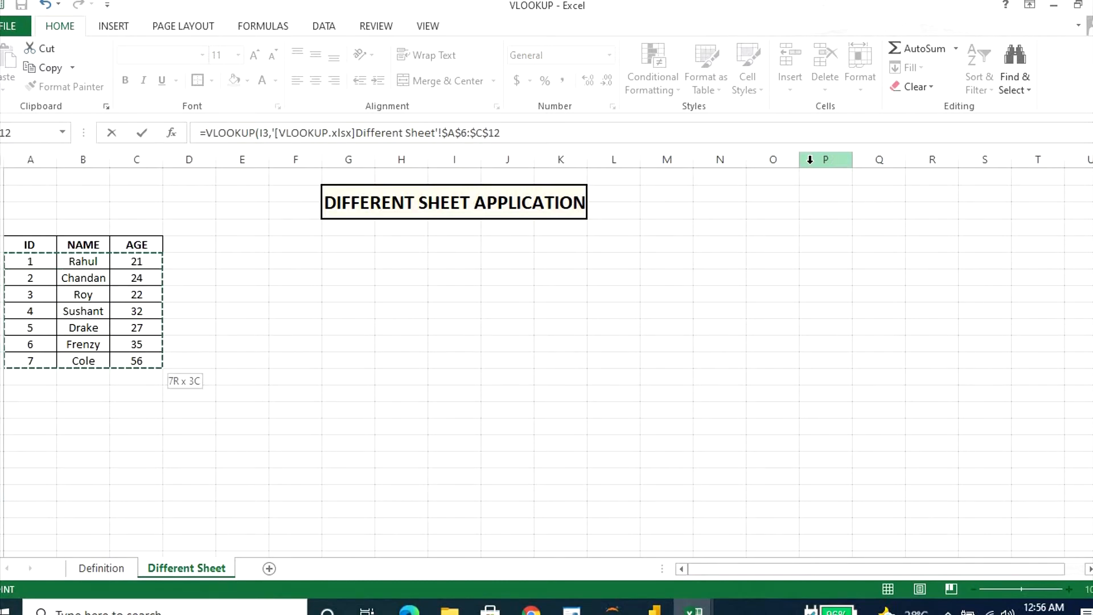
text(,)
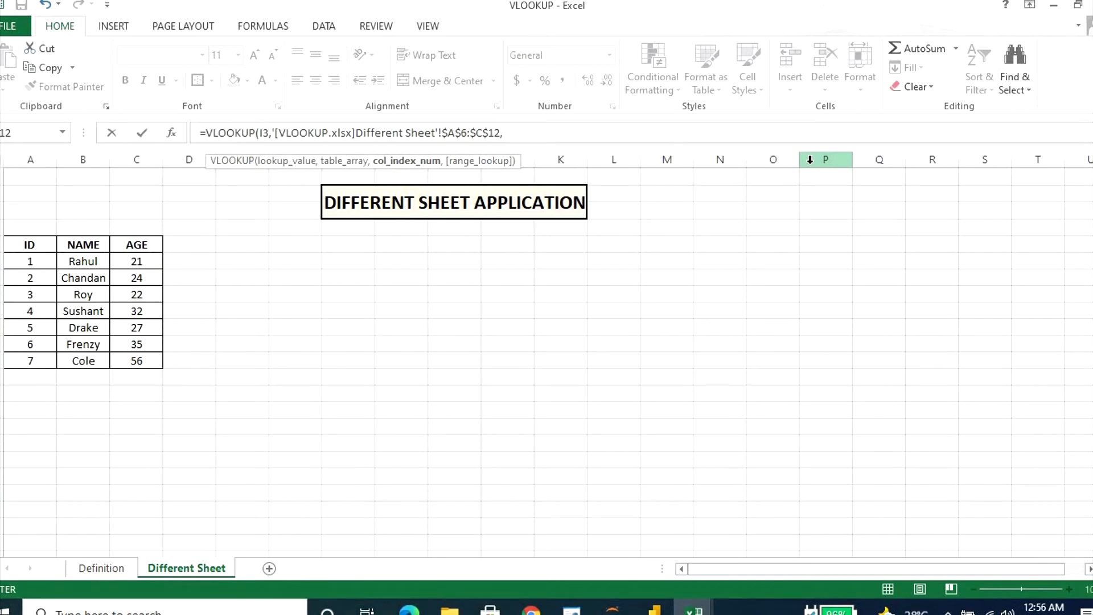
text(3,)
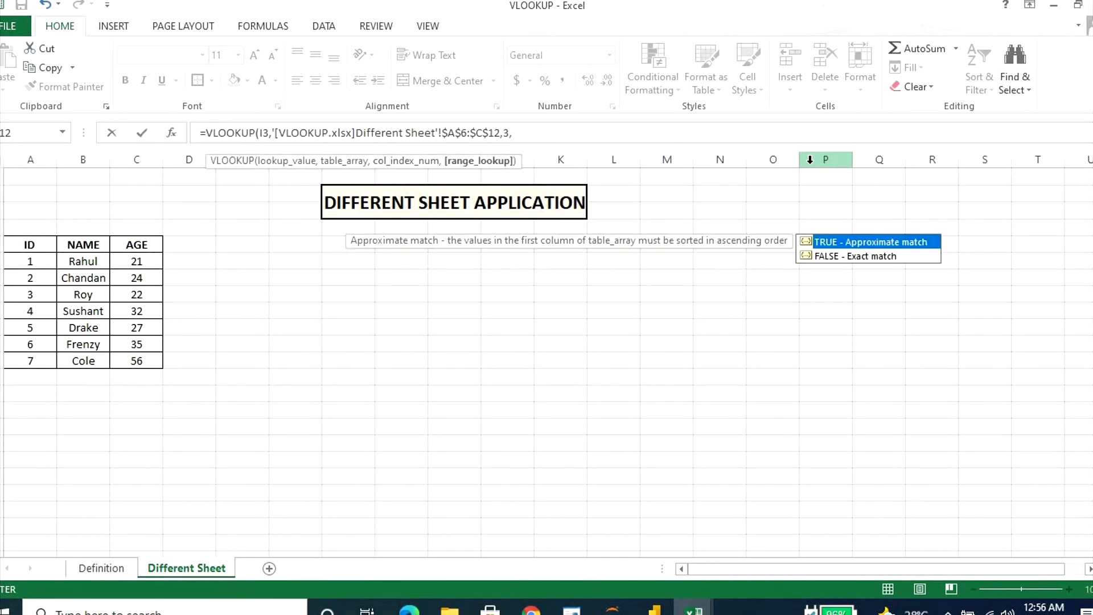
text(0)
key(Return)
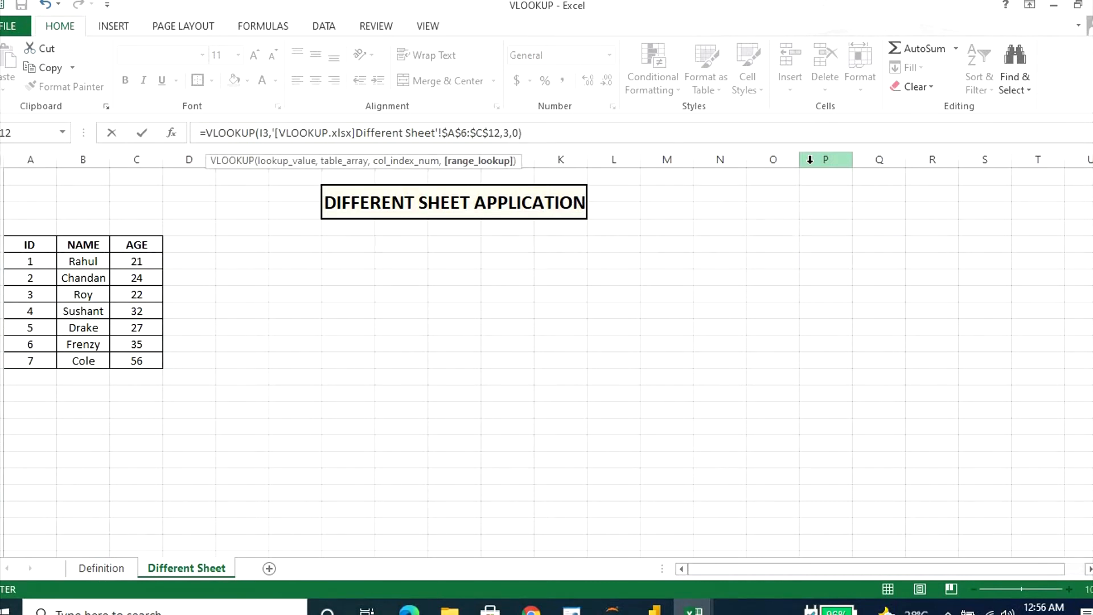
- Fill the J3 age formula down to J4 in the v1 workbook
key(Up)
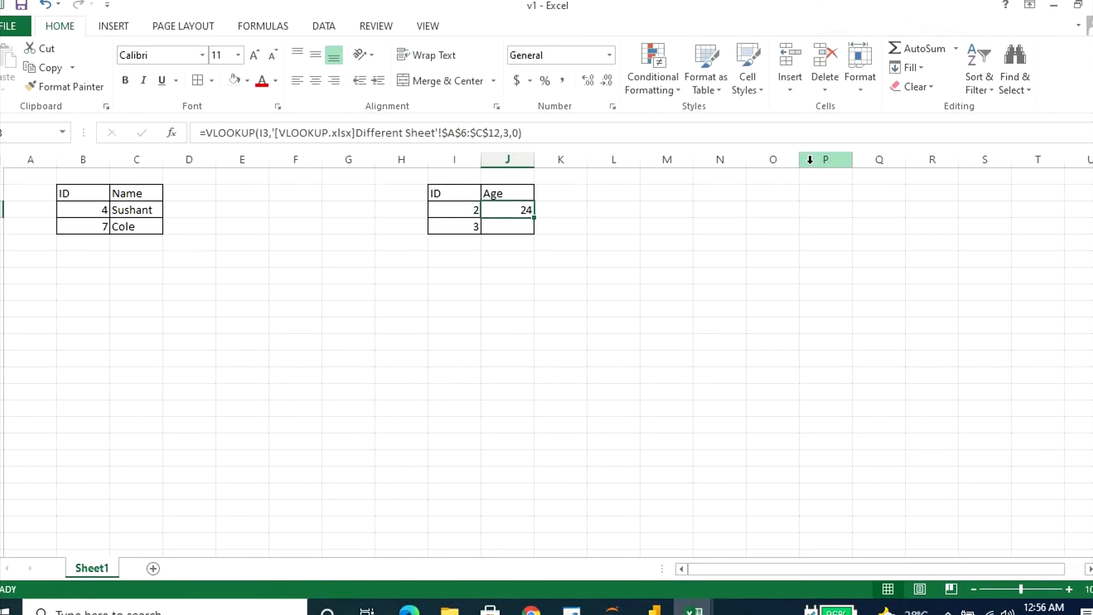
key(Down)
key(Up)
key(shift+Down)
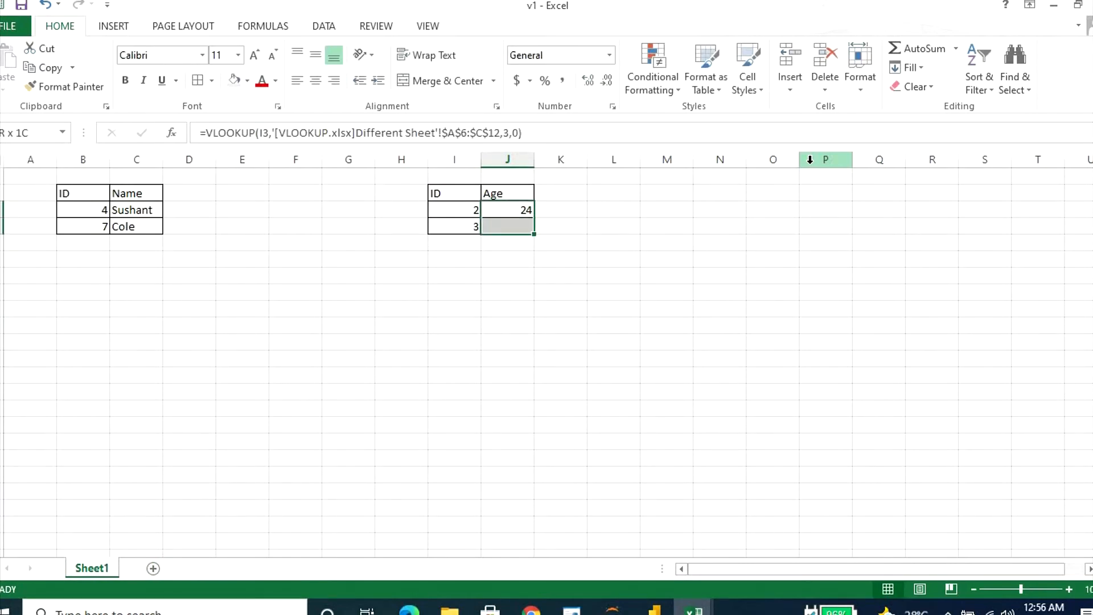
key(ctrl+d)
key(Down)
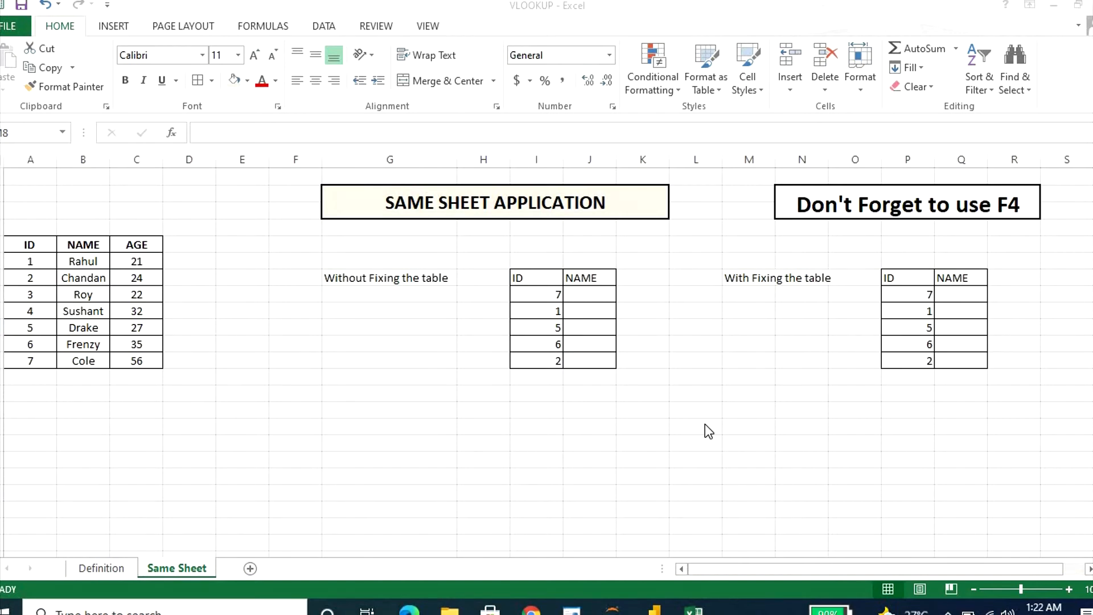
- Look over the "Without Fixing the table" and "With Fixing the table" labels on the Same Sheet worksheet
click(759, 291)
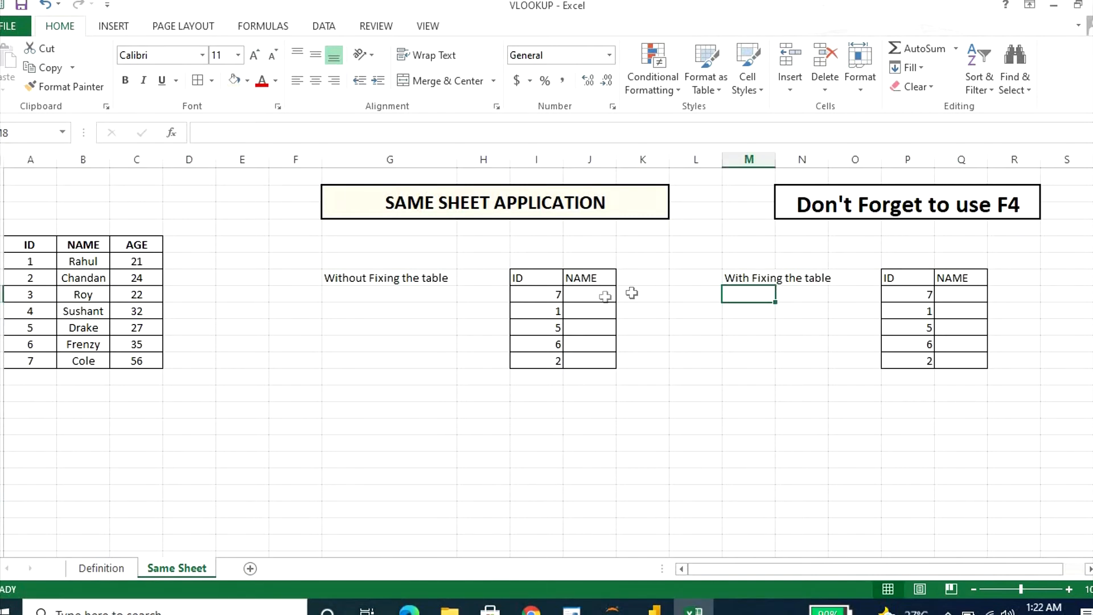
click(394, 278)
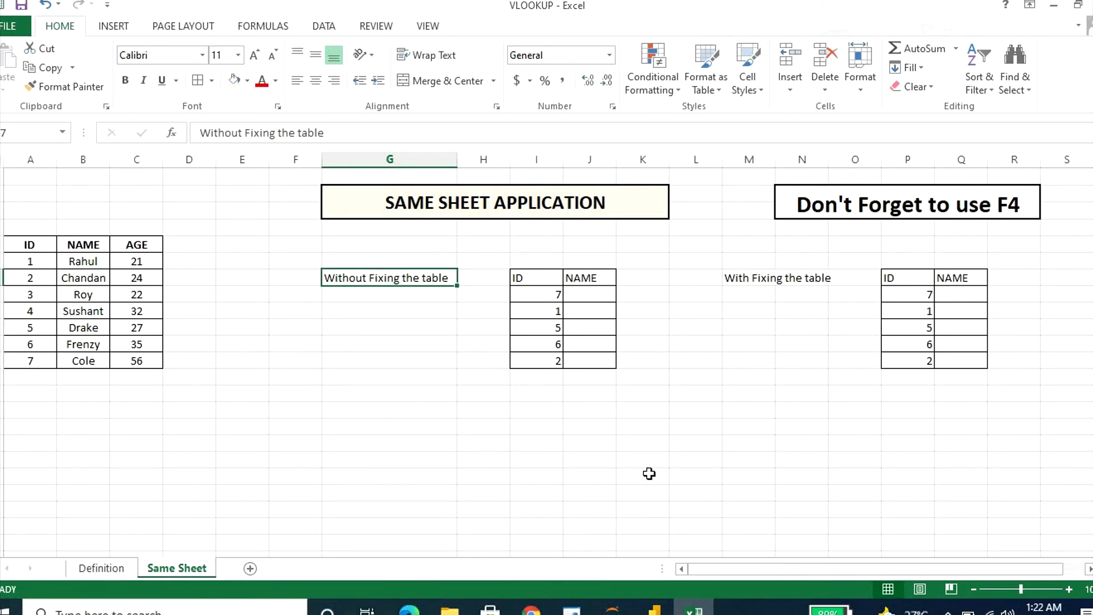
click(746, 278)
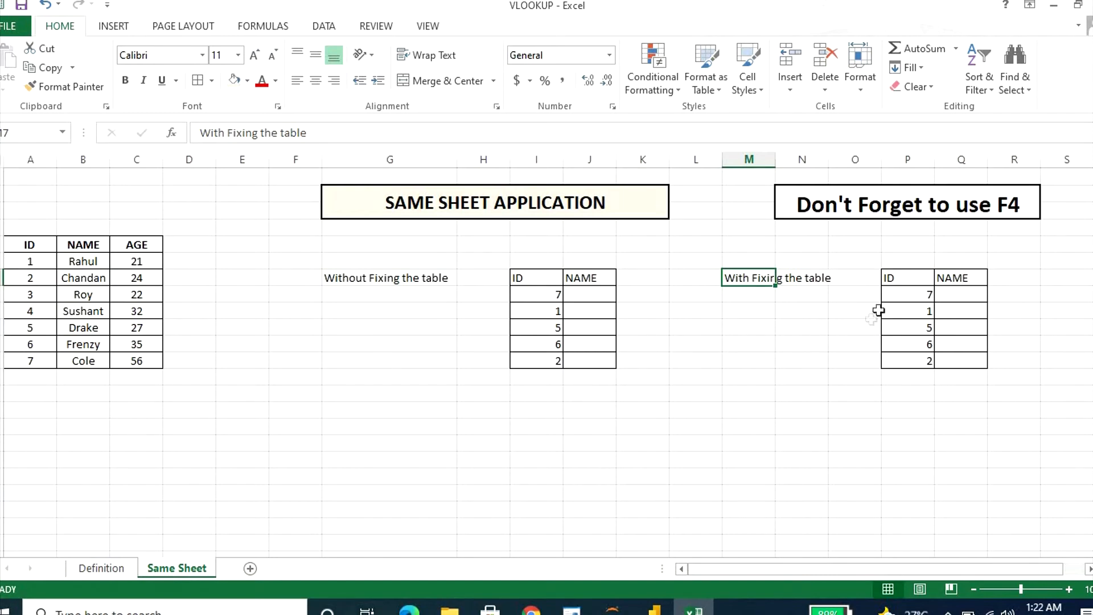
- Start a VLOOKUP formula in Q8 of the "With Fixing the table" section with P8 as the lookup value
click(962, 298)
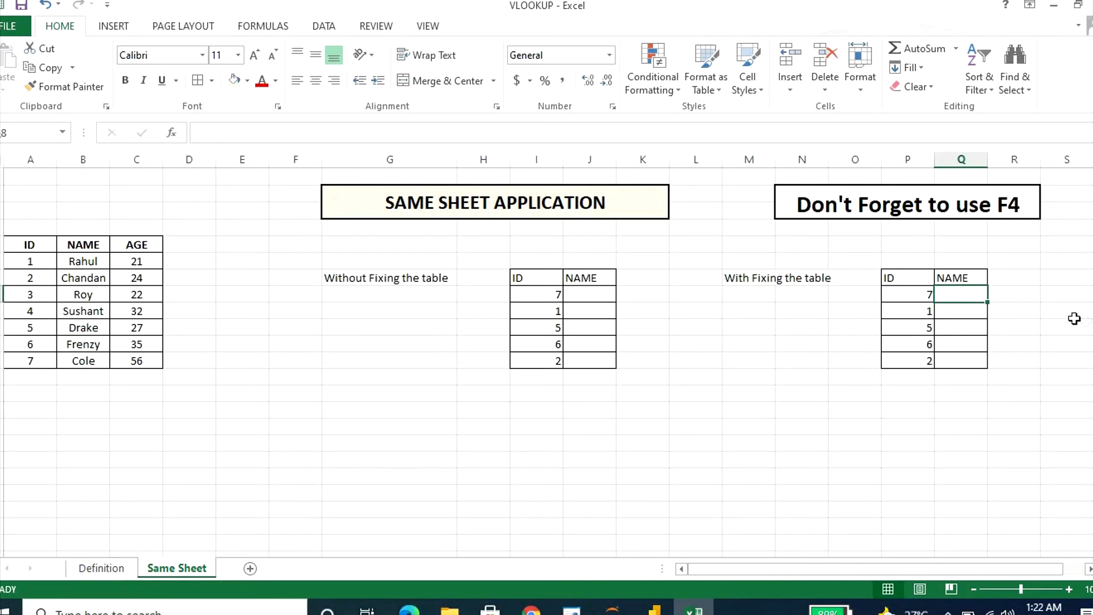
text(=vlo)
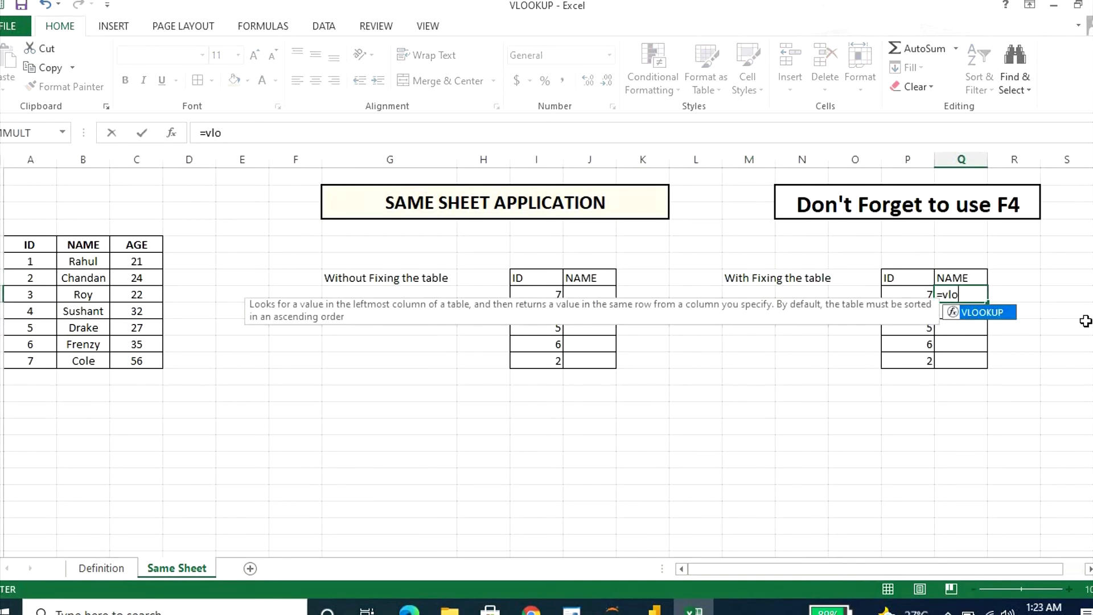
key(Tab)
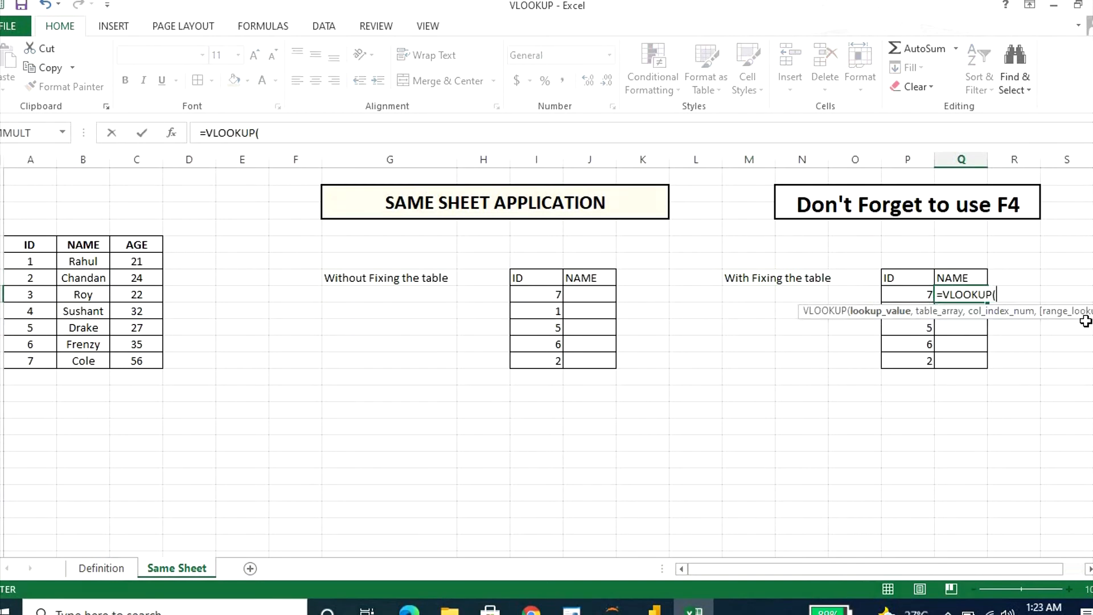
key(Left)
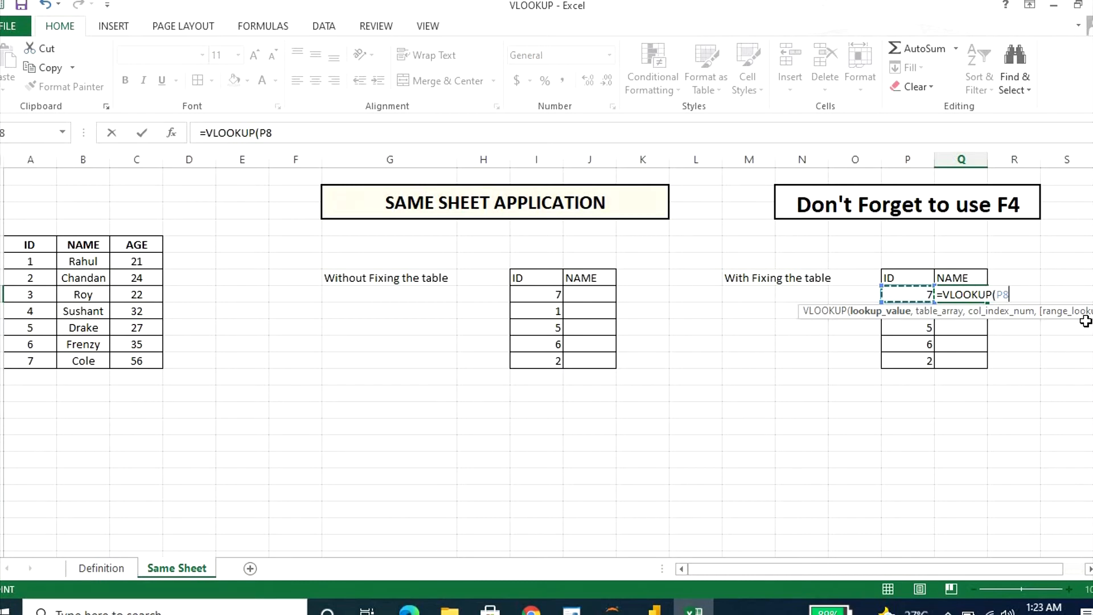
- Use A6:C12 as the table array in the Q8 formula and make it the absolute reference $A$6:$C$12
text(,)
key(Left)
key(Left)
key(Left)
key(Left)
key(Left)
key(Left)
key(Left)
key(Left)
key(Left)
key(Left)
key(Left)
key(Left)
key(Left)
key(Left)
key(Left)
key(Left)
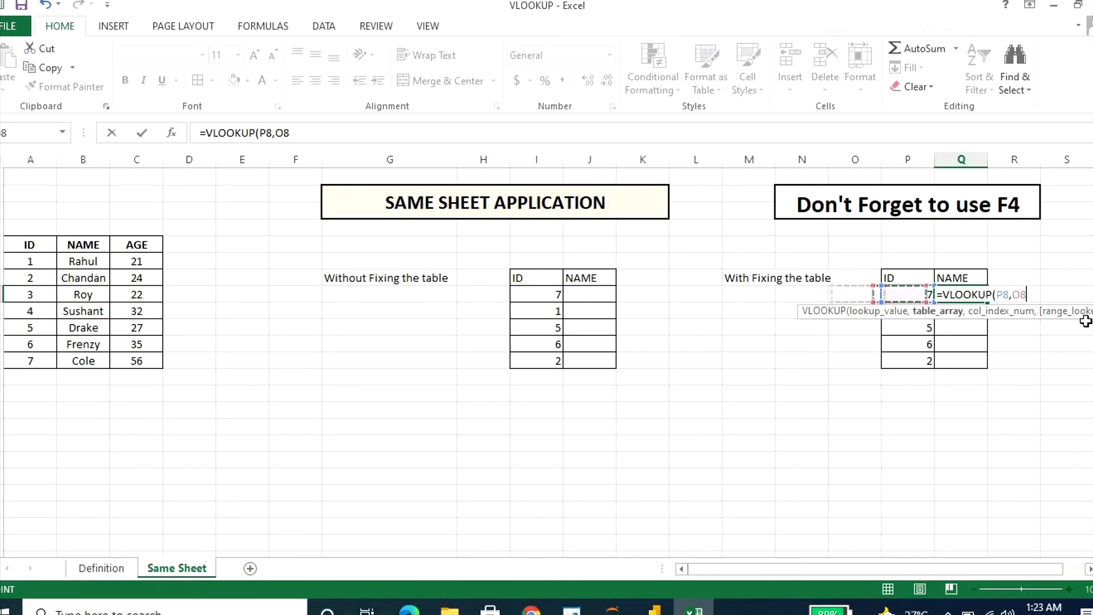
key(Up)
key(Up)
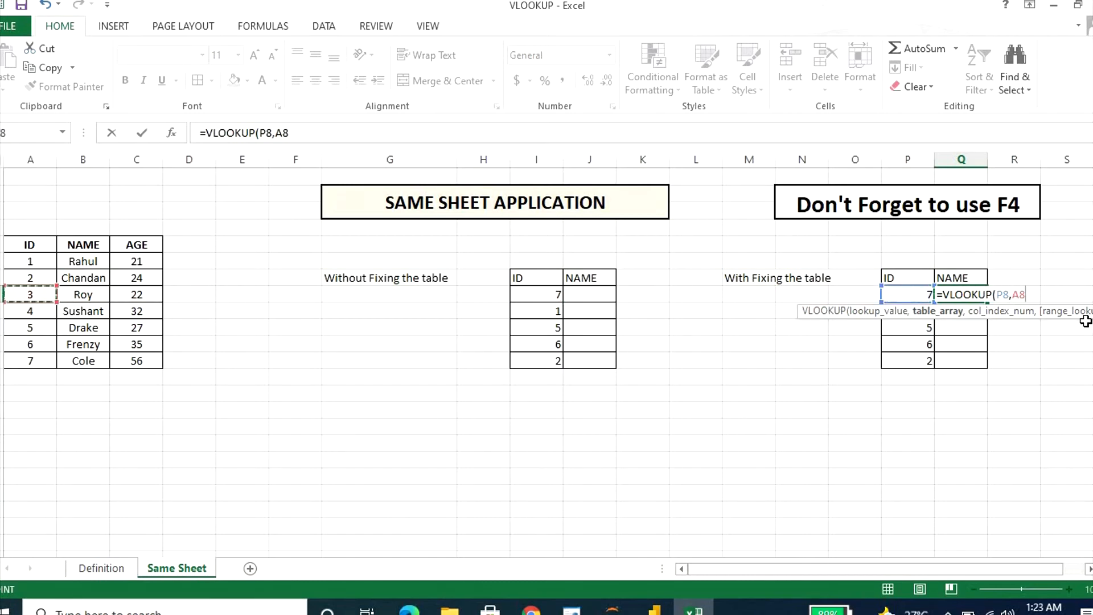
key(shift+Right)
key(shift+Right)
key(shift+Down)
key(shift+Down)
key(shift+Down)
key(shift+Down)
key(shift+Down)
key(shift+Down)
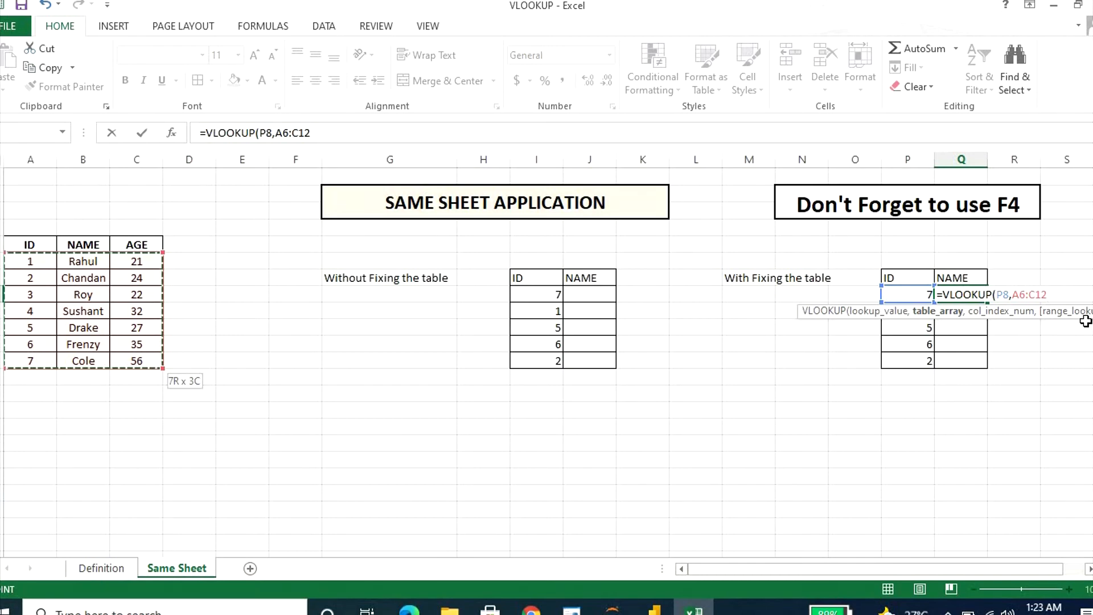
key(F4)
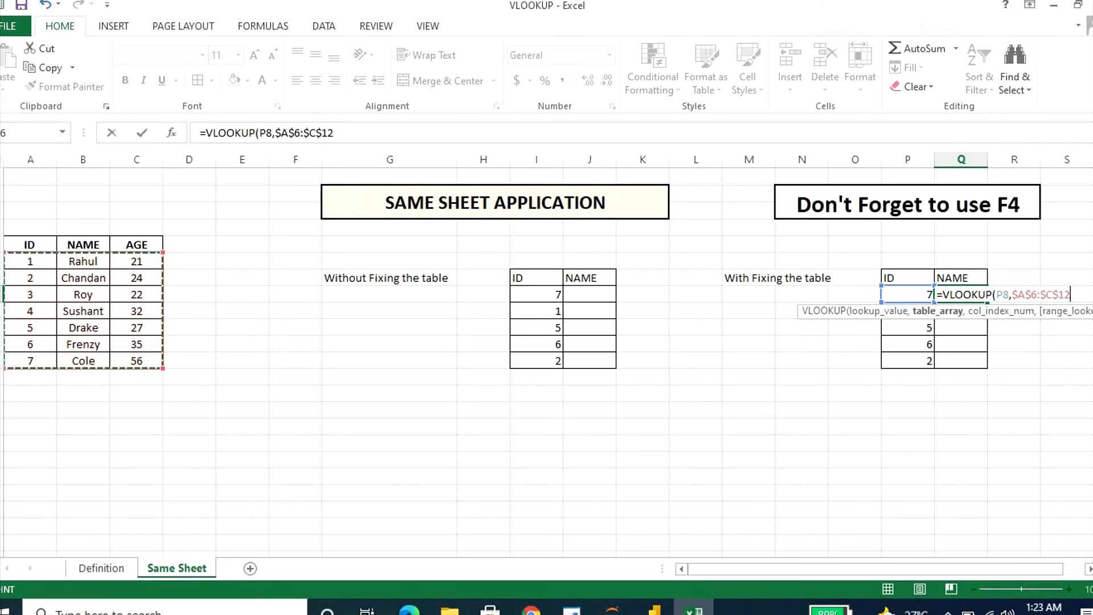
- Complete the Q8 formula with column index 2 and range lookup 0
text(,)
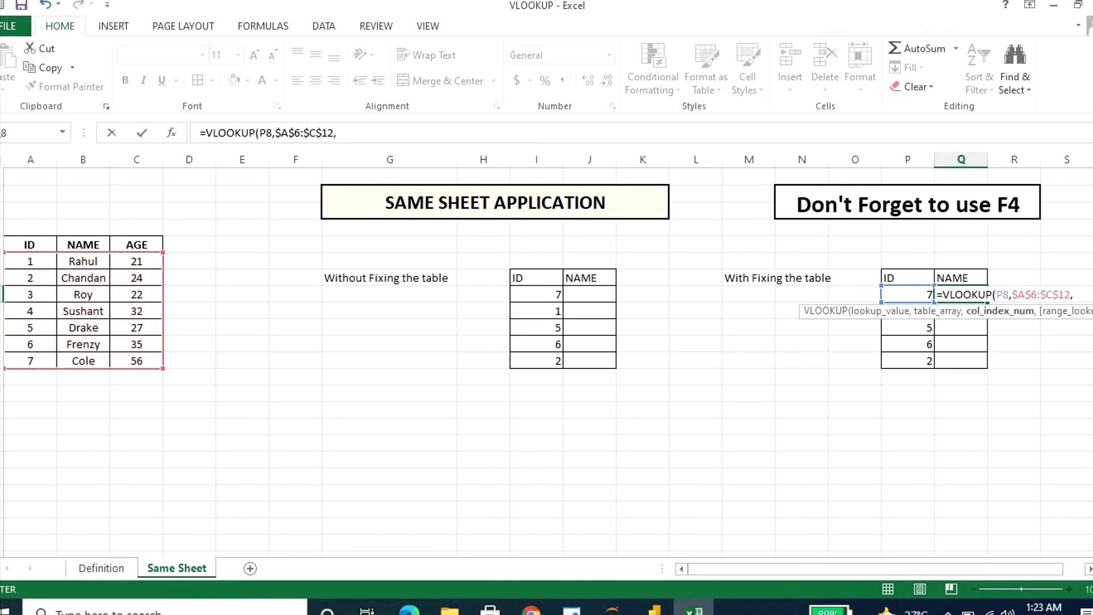
text(2,)
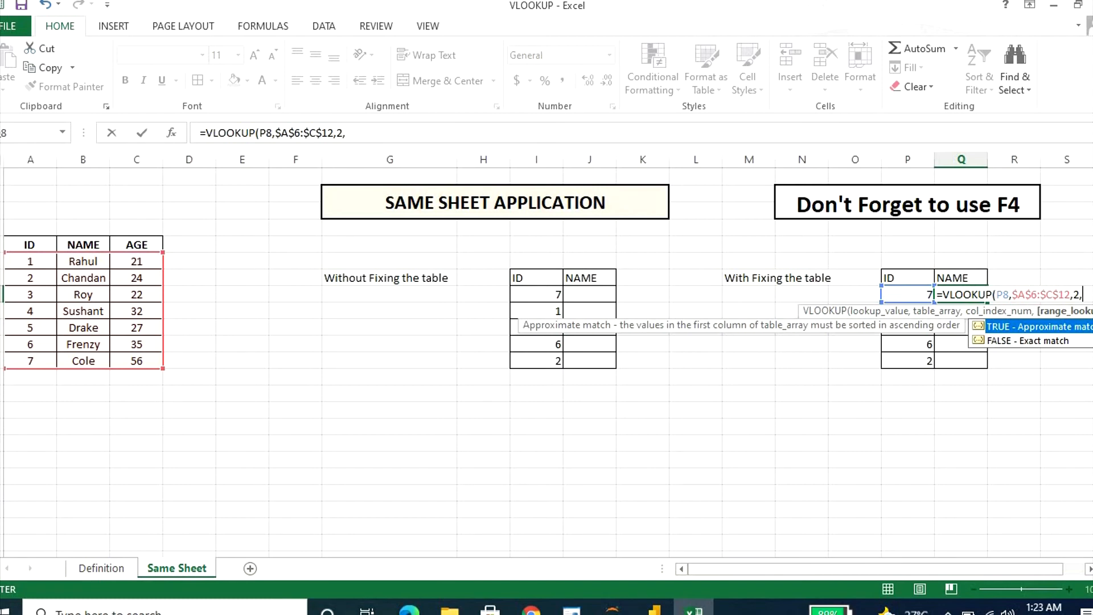
text(0))
key(Return)
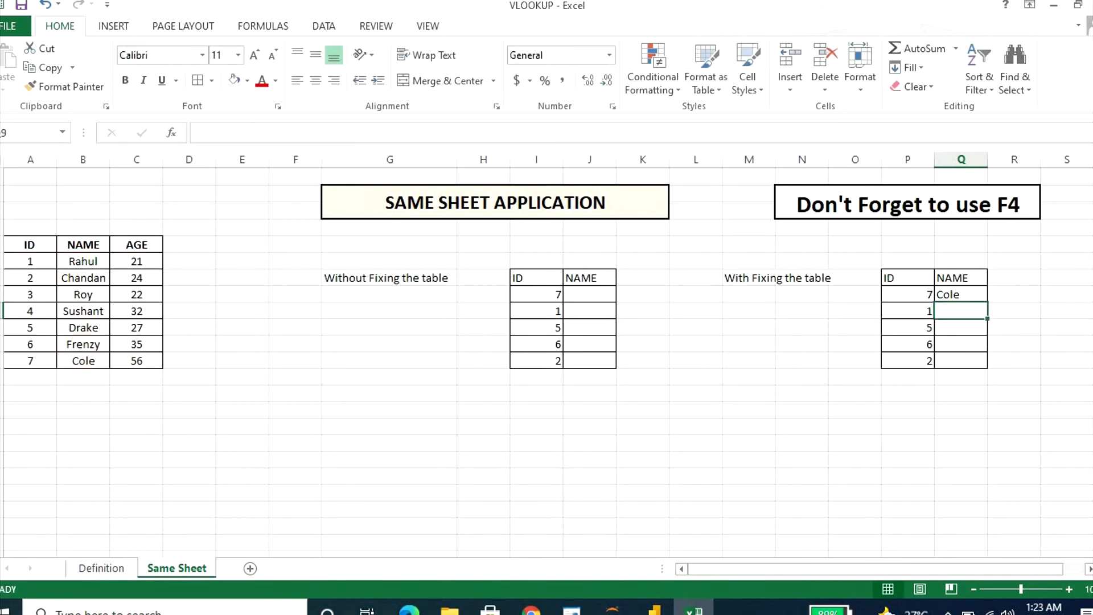
- Check the name returned in Q8 against the ID 7 row of the source table
click(969, 295)
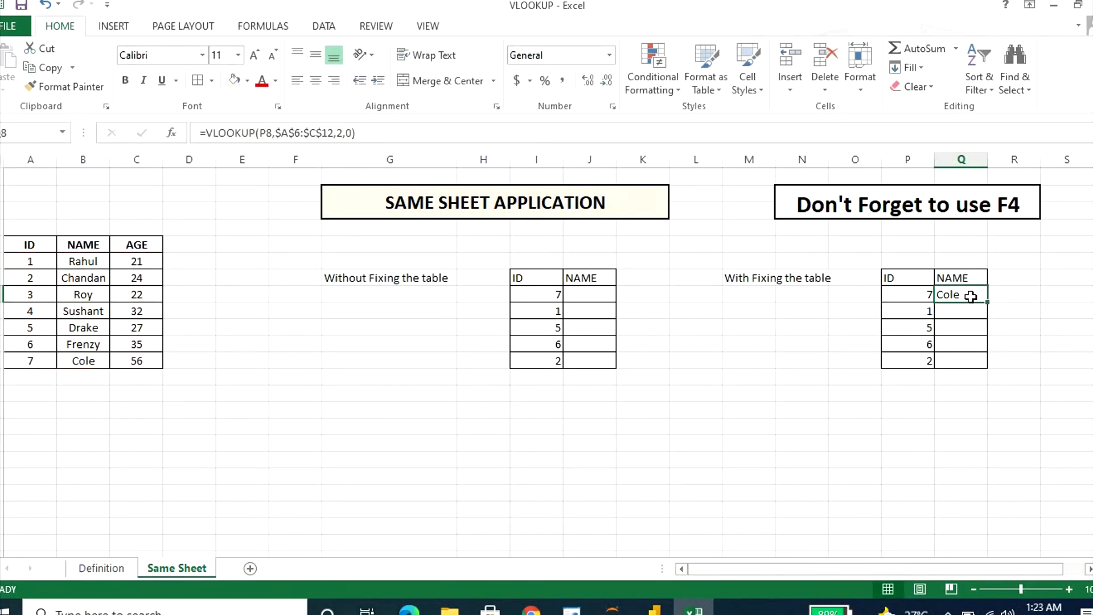
click(28, 360)
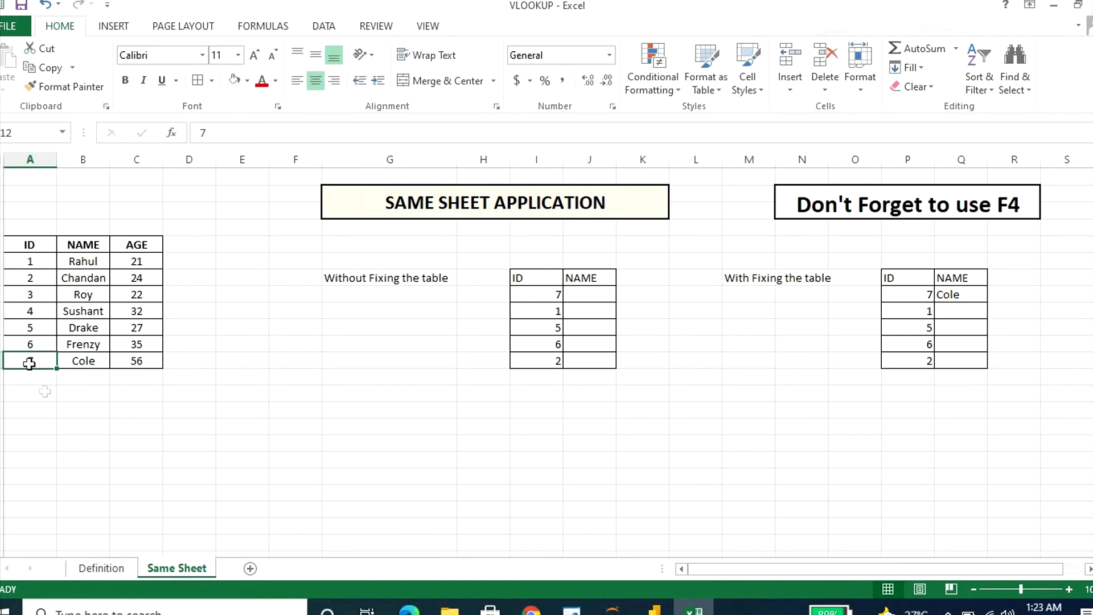
click(84, 361)
- Fill the Q8 formula down through Q12
click(963, 294)
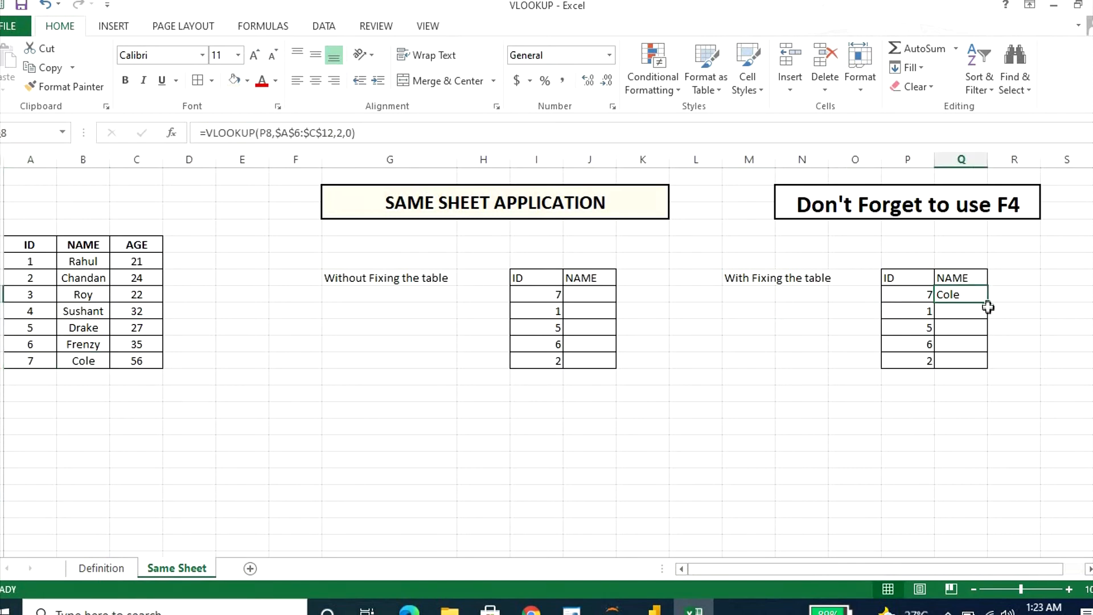
drag(988, 304, 988, 367)
click(999, 447)
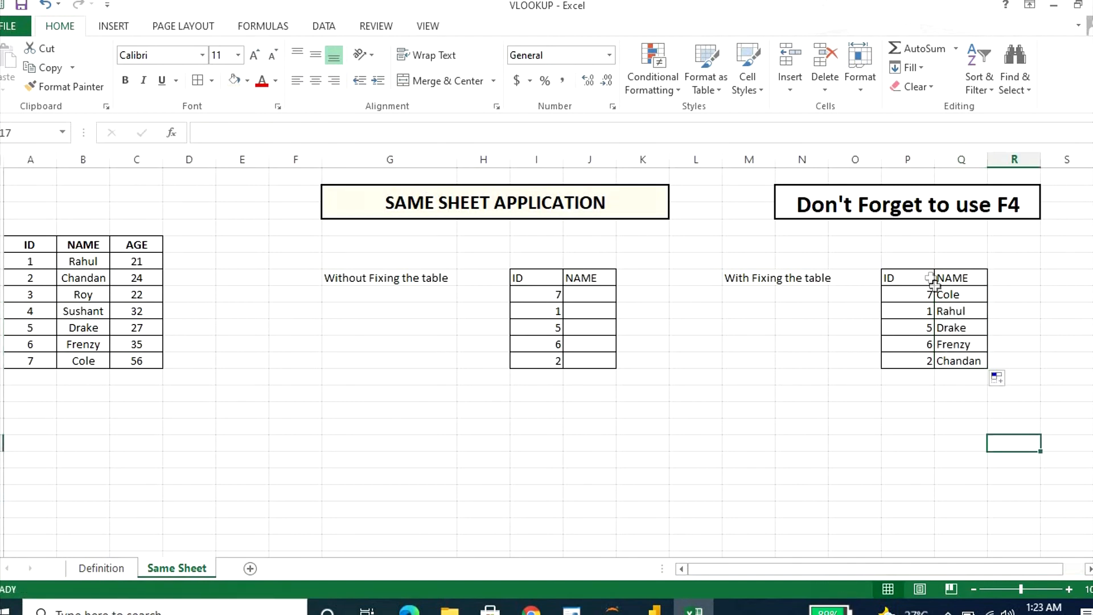
- Inspect the copied formulas in Q9 through Q12 to check their table array references
click(952, 311)
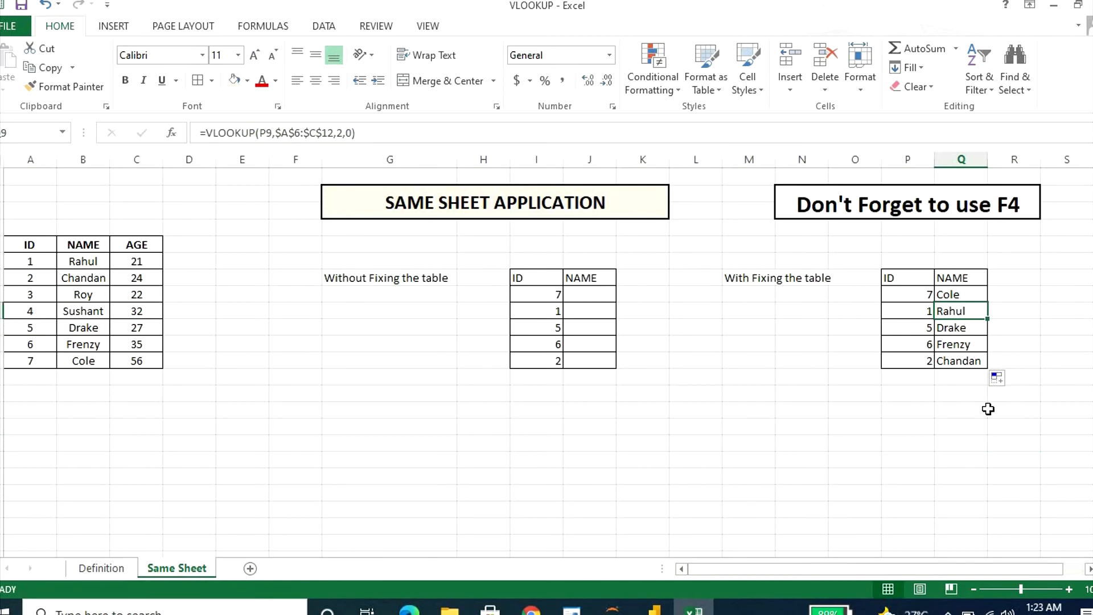
click(963, 330)
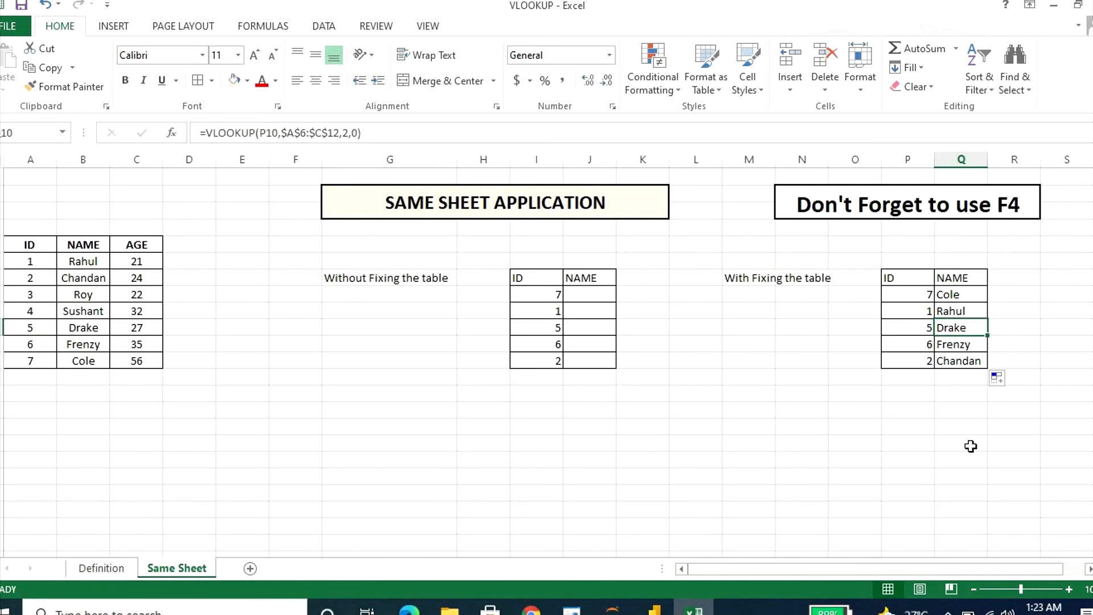
click(960, 342)
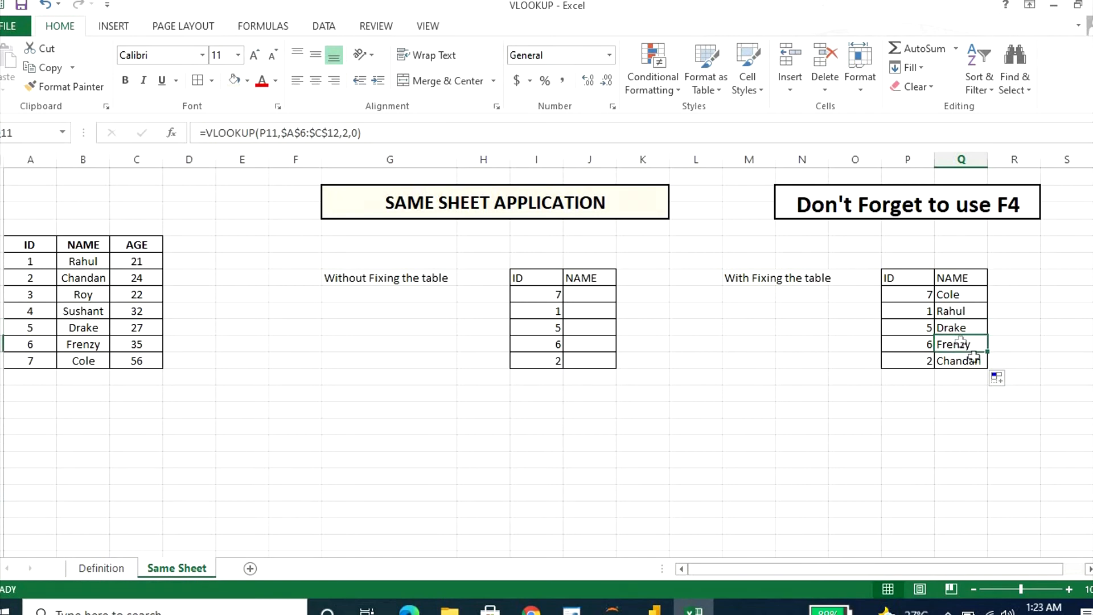
click(974, 363)
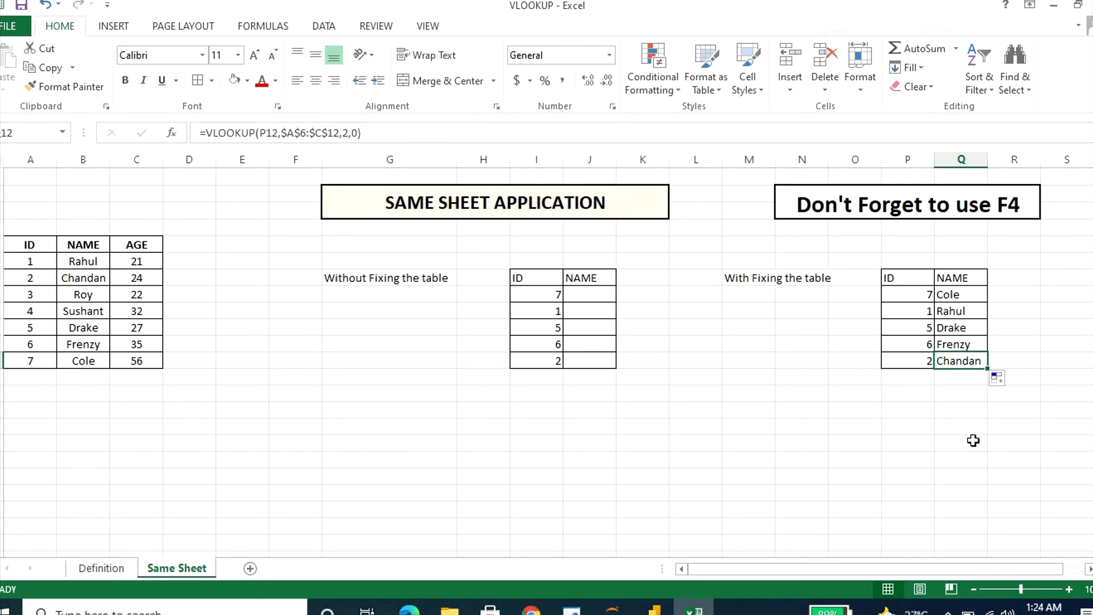
- Start a VLOOKUP formula in J8 of the "Without Fixing the table" section with I8 as the lookup value
click(585, 293)
text(=vlo)
key(Tab)
key(Left)
- Use the relative range A6:C12 as the table array in the J8 formula
text(,)
key(Left)
key(Left)
key(Left)
key(Left)
key(Left)
key(Left)
key(Left)
key(Left)
key(Left)
key(Up)
key(Up)
key(shift+Right)
key(shift+Right)
key(ctrl+shift+Down)
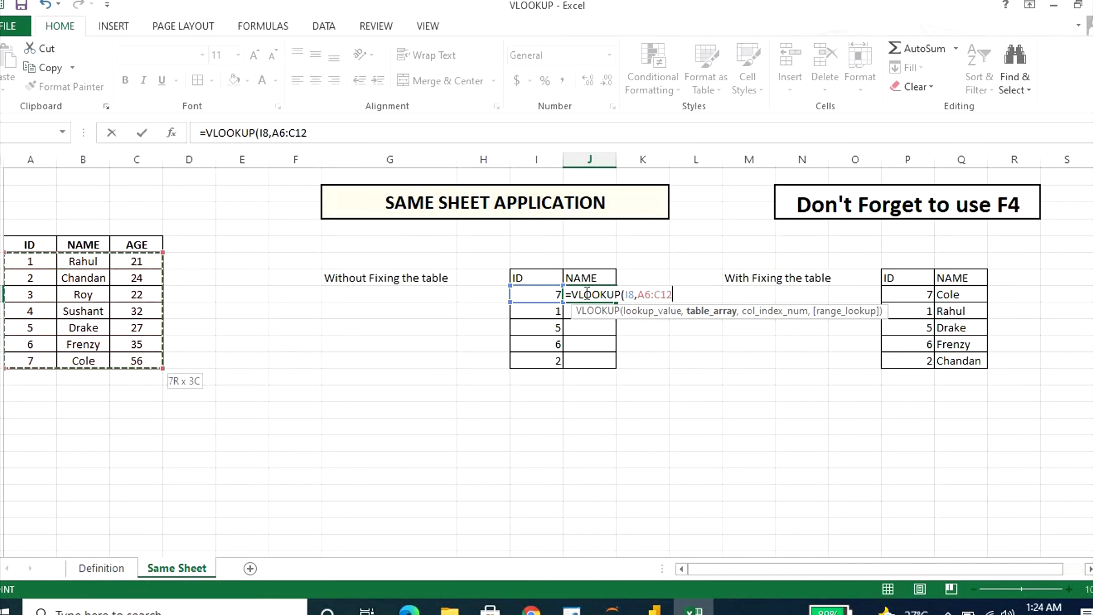
- Complete the J8 formula with column index 2 and range lookup 0
text(,2,)
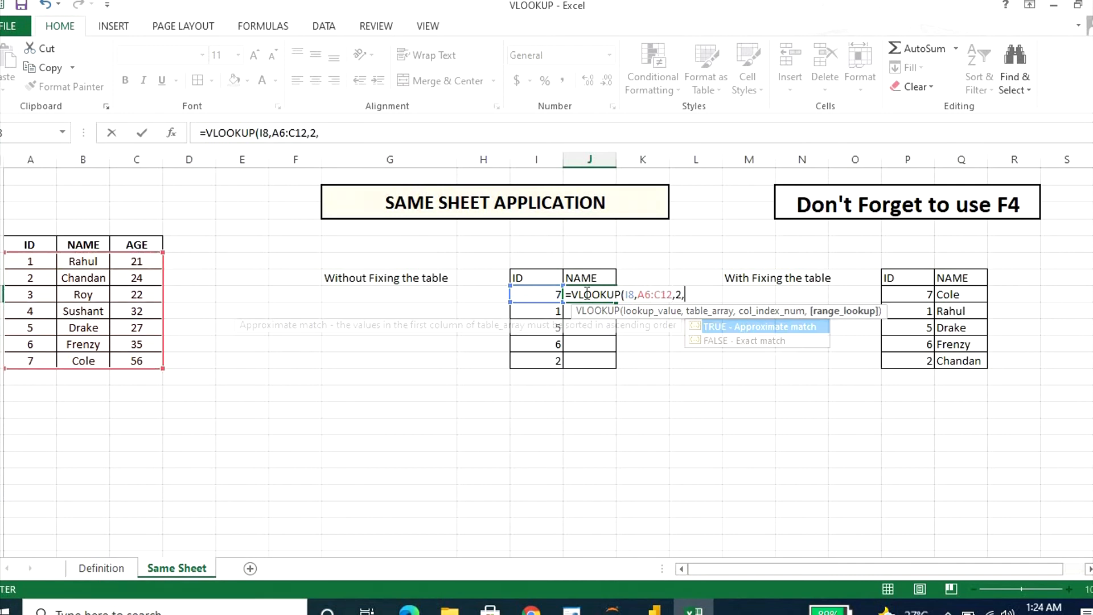
text(0)
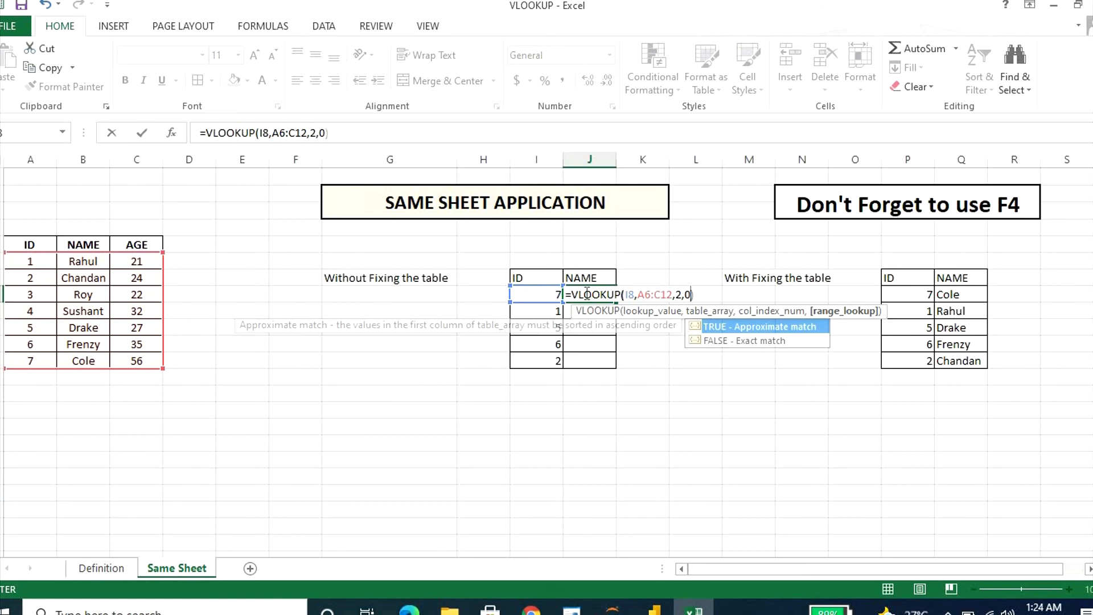
key(Return)
- Fill the J8 formula down through J12
click(585, 293)
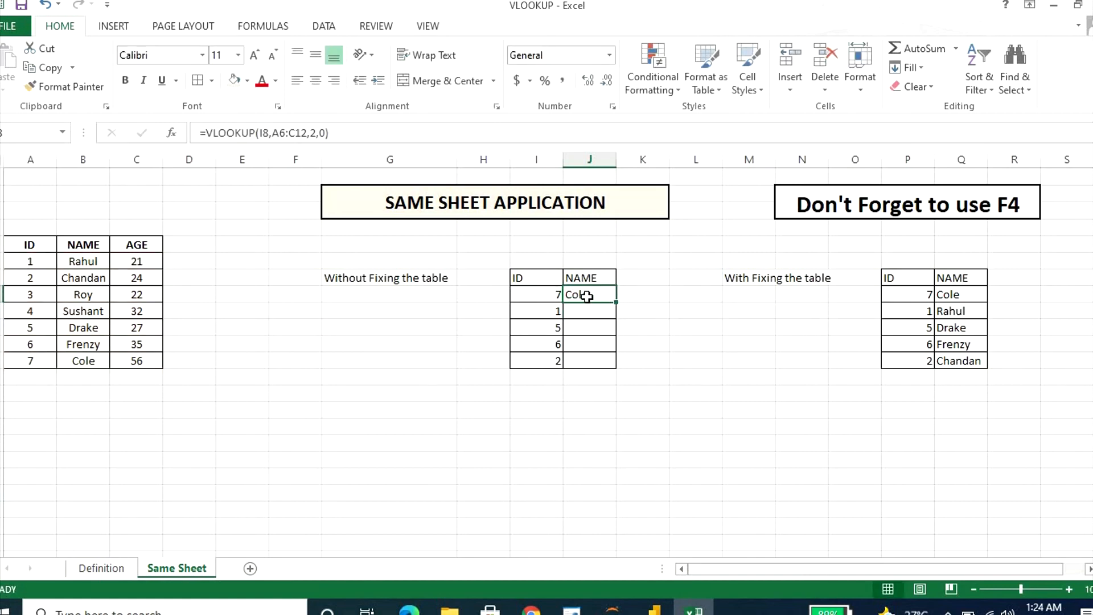
drag(618, 302, 615, 365)
click(683, 459)
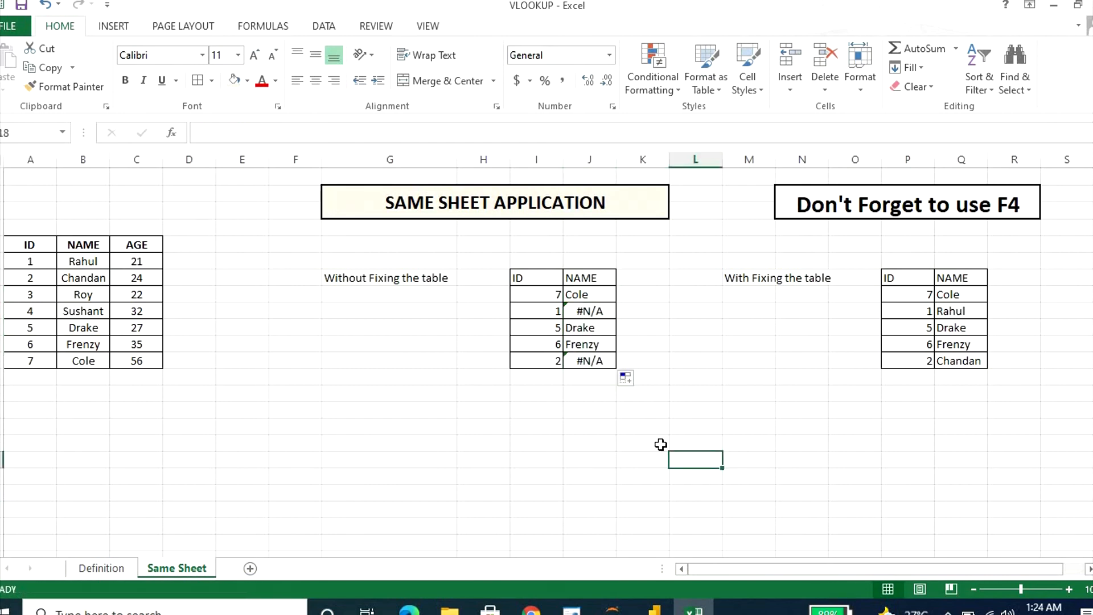
- Inspect the formulas in J9 and J12 to see how their unfixed table ranges shifted
click(590, 314)
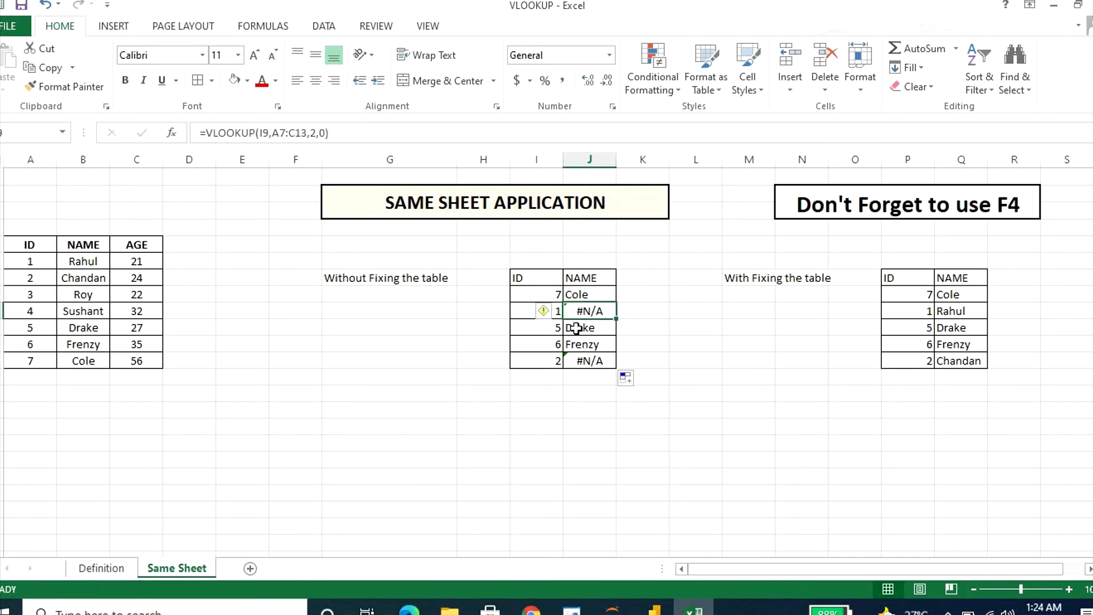
mouse_move(548, 316)
click(594, 372)
click(593, 362)
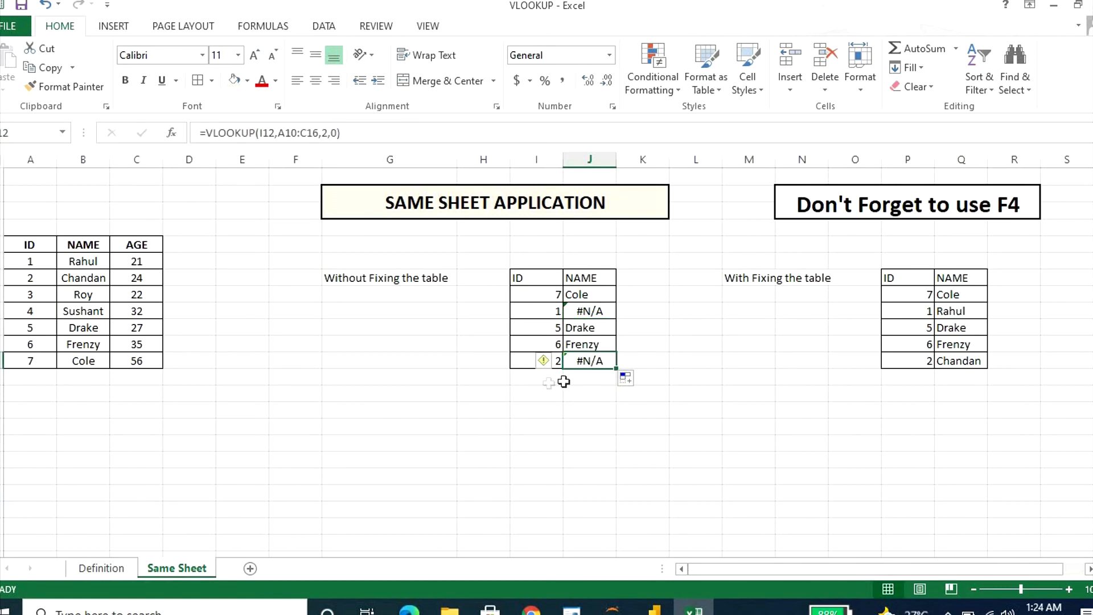
click(764, 476)
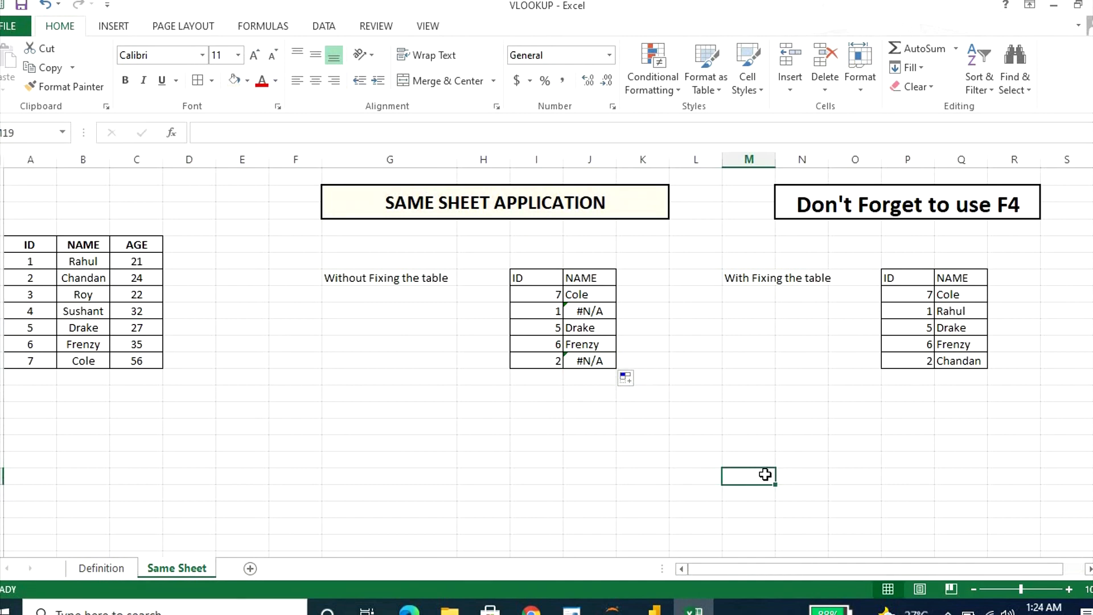